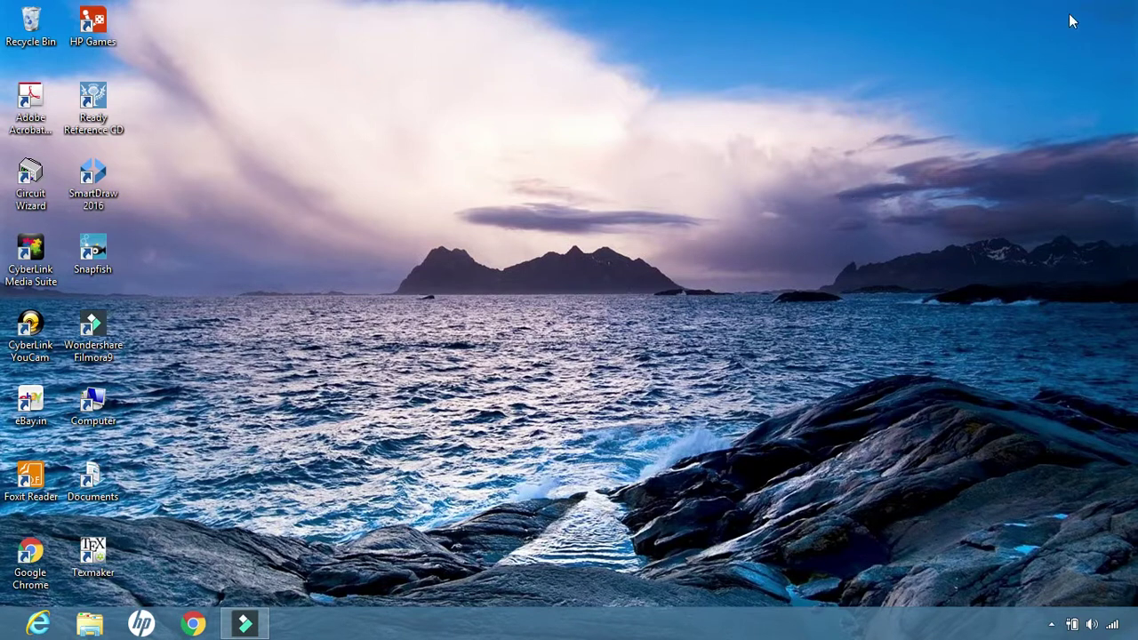
- Search for 'microsoft excel' and launch Microsoft Office Excel 2007 with a blank workbook
mouse_move(1133, 4)
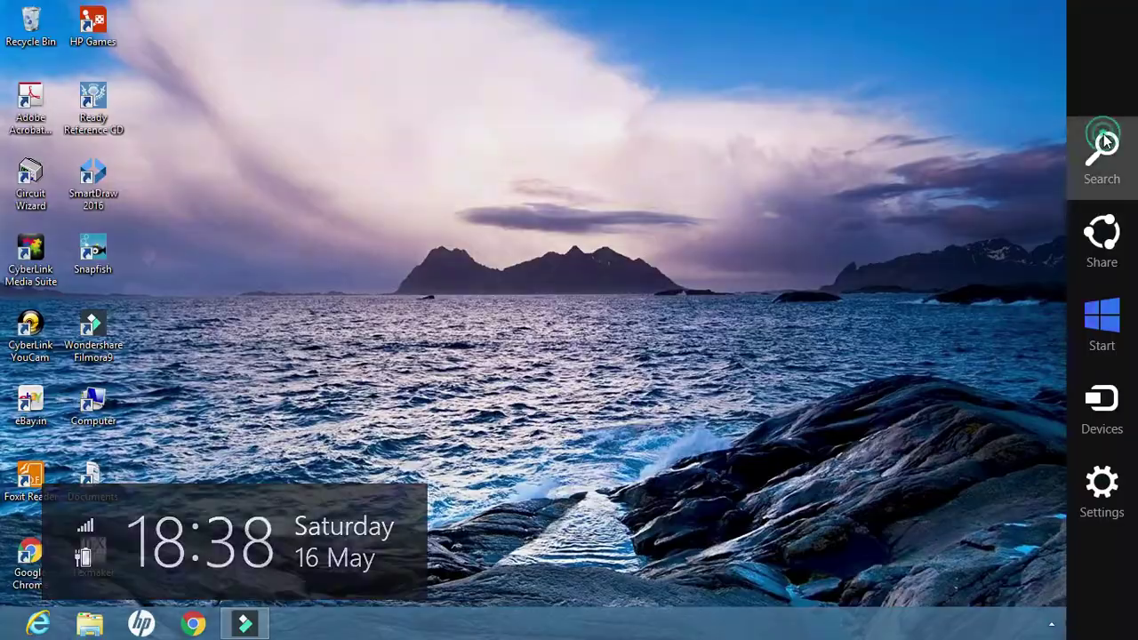
left_click(1105, 142)
left_click(997, 114)
type("microso")
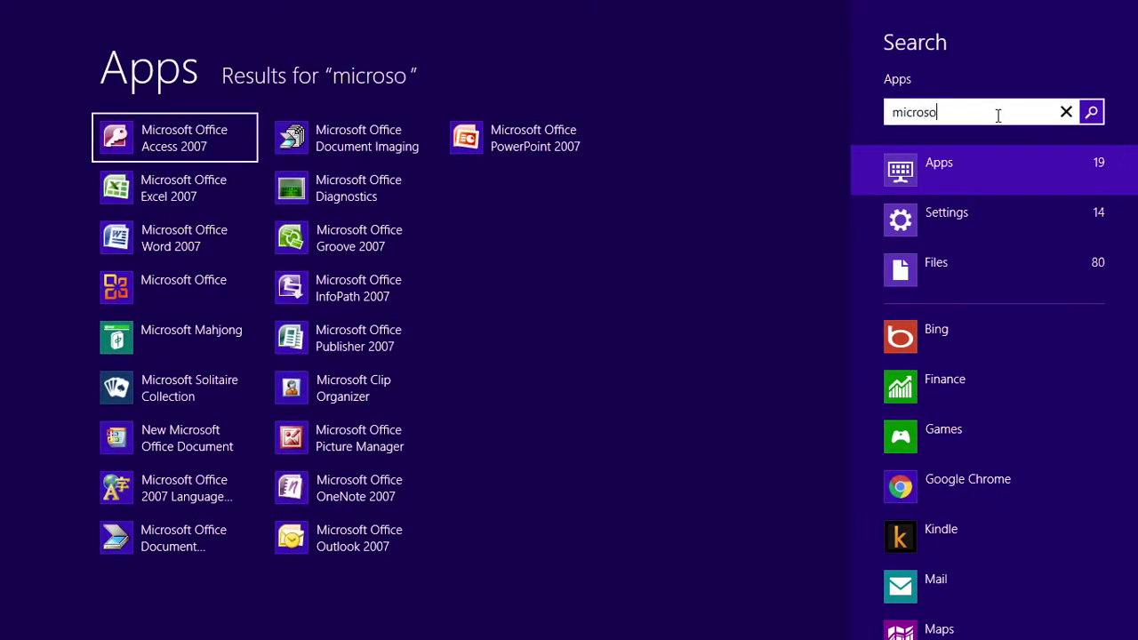
type("ft excel")
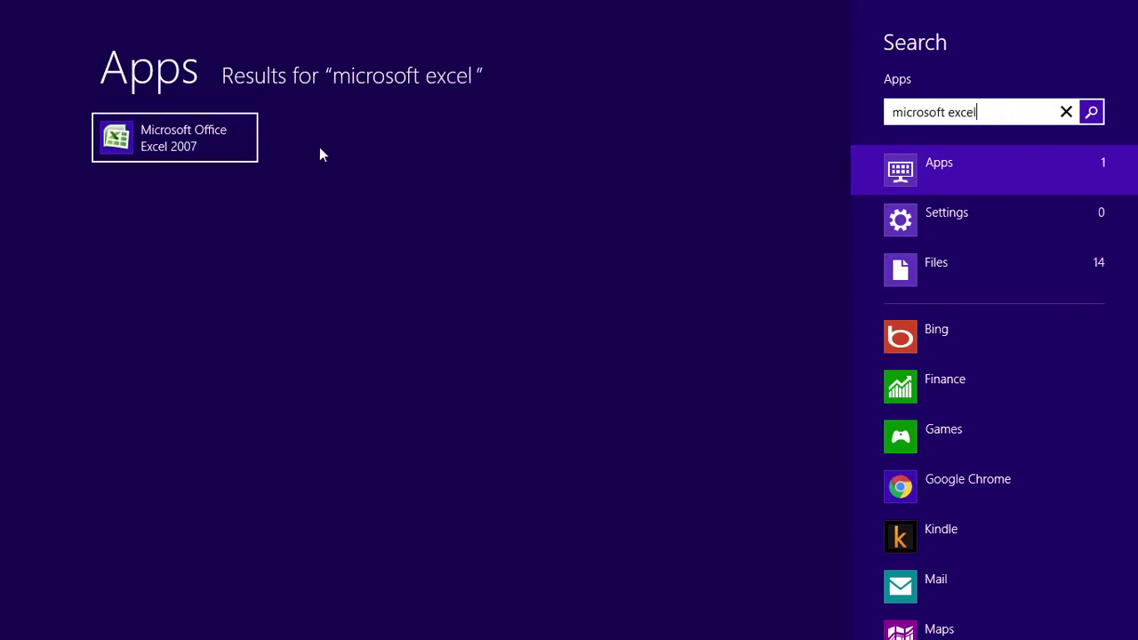
left_click(193, 145)
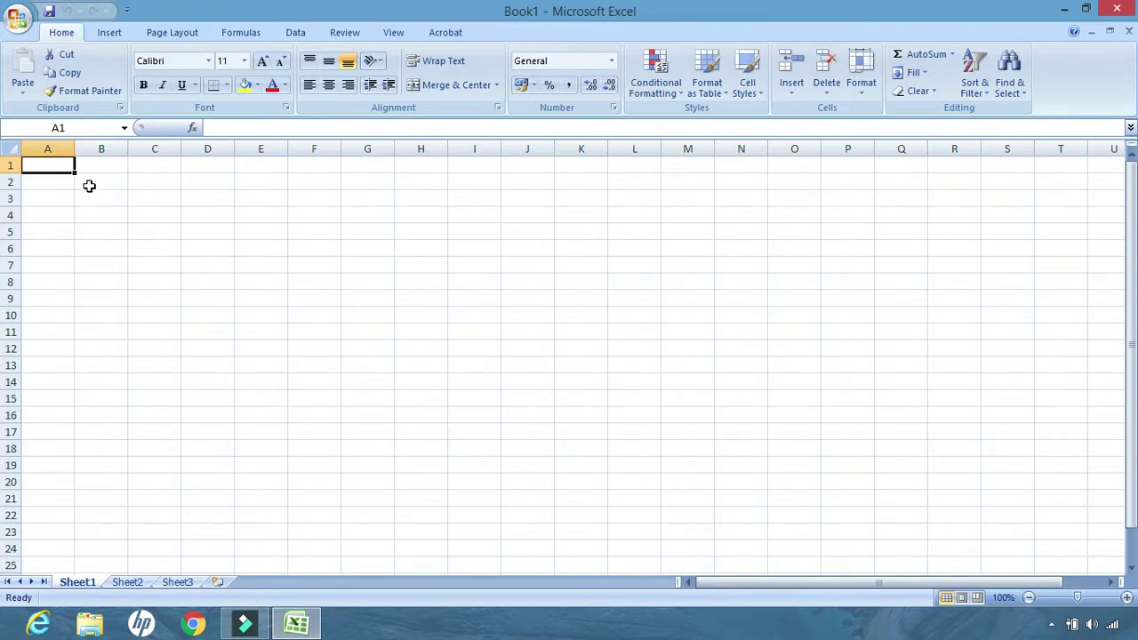
left_click_drag(83, 183, 545, 177)
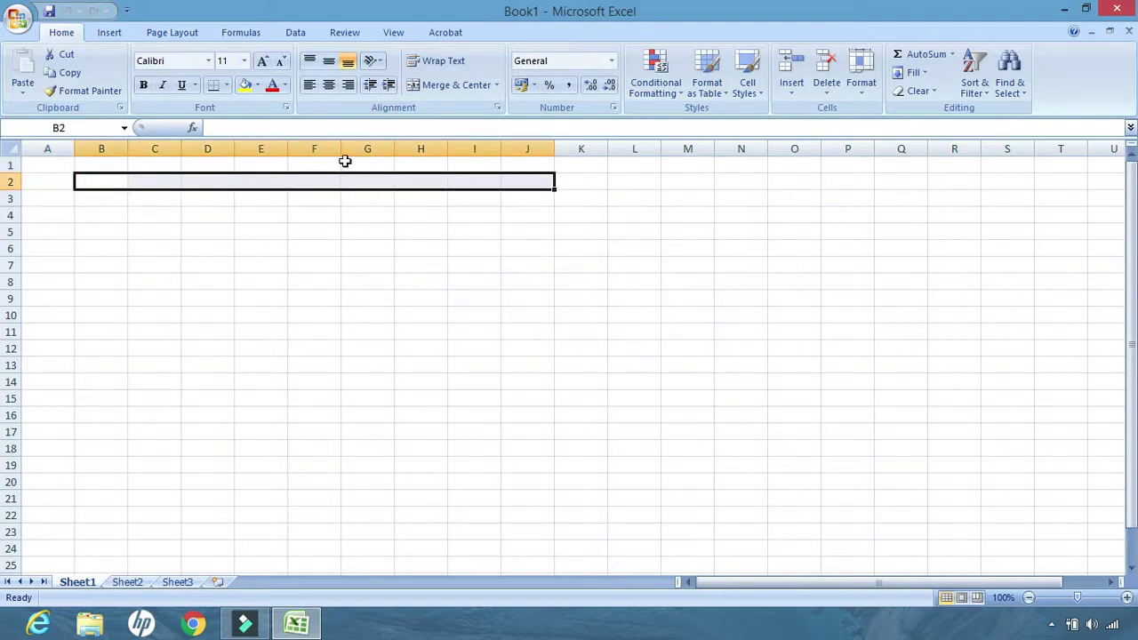
left_click_drag(372, 164, 368, 453)
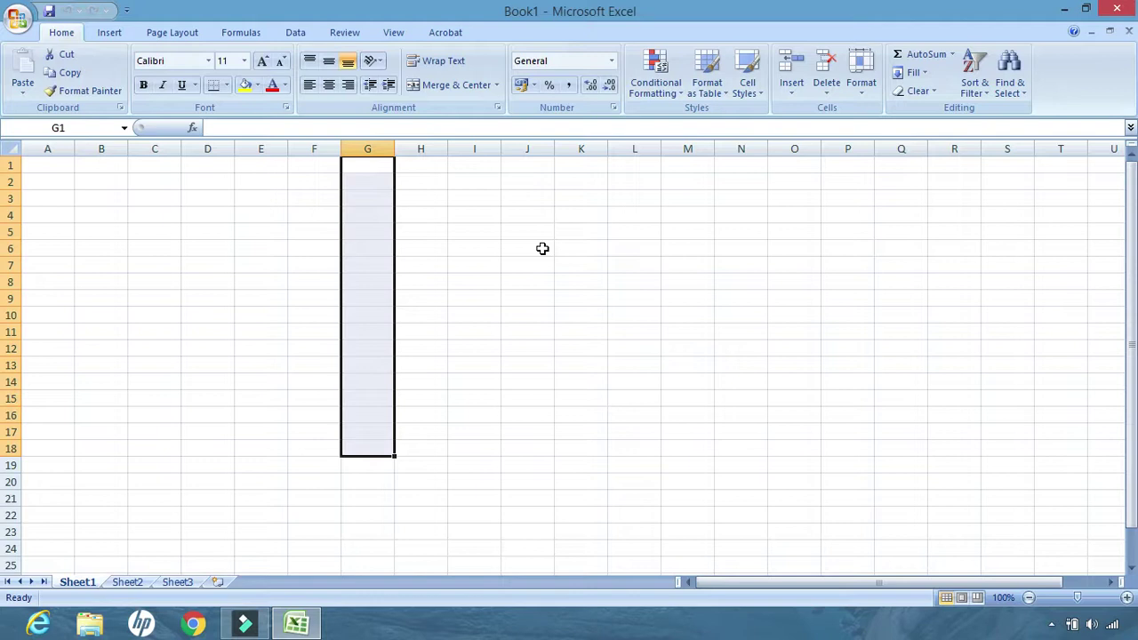
left_click_drag(485, 168, 474, 430)
left_click_drag(321, 233, 537, 237)
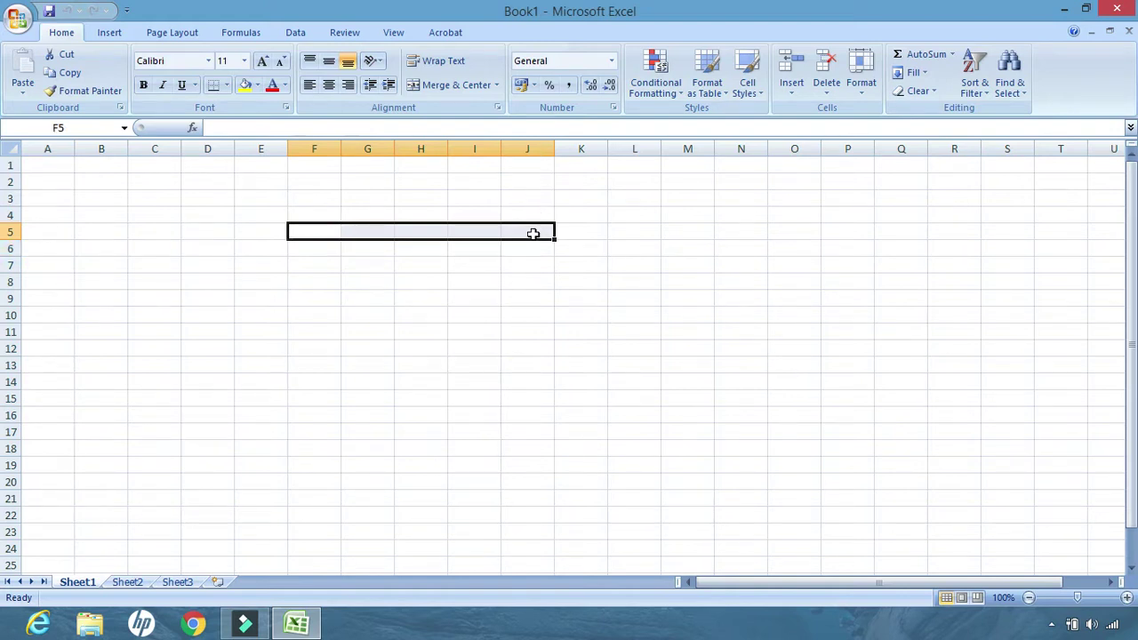
left_click(520, 186)
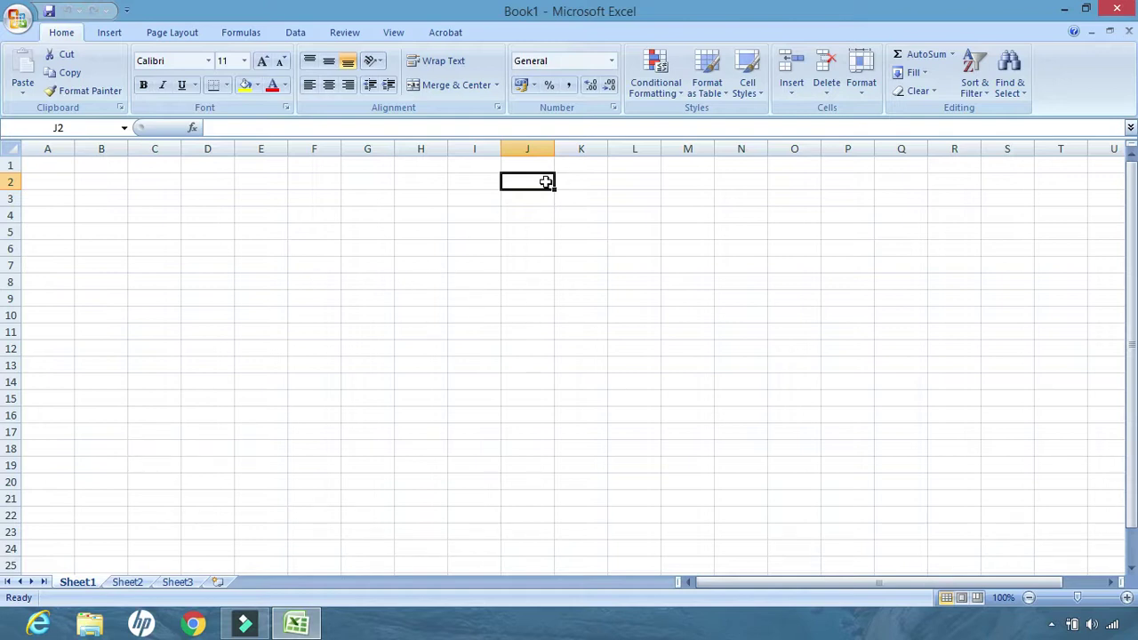
left_click(474, 182)
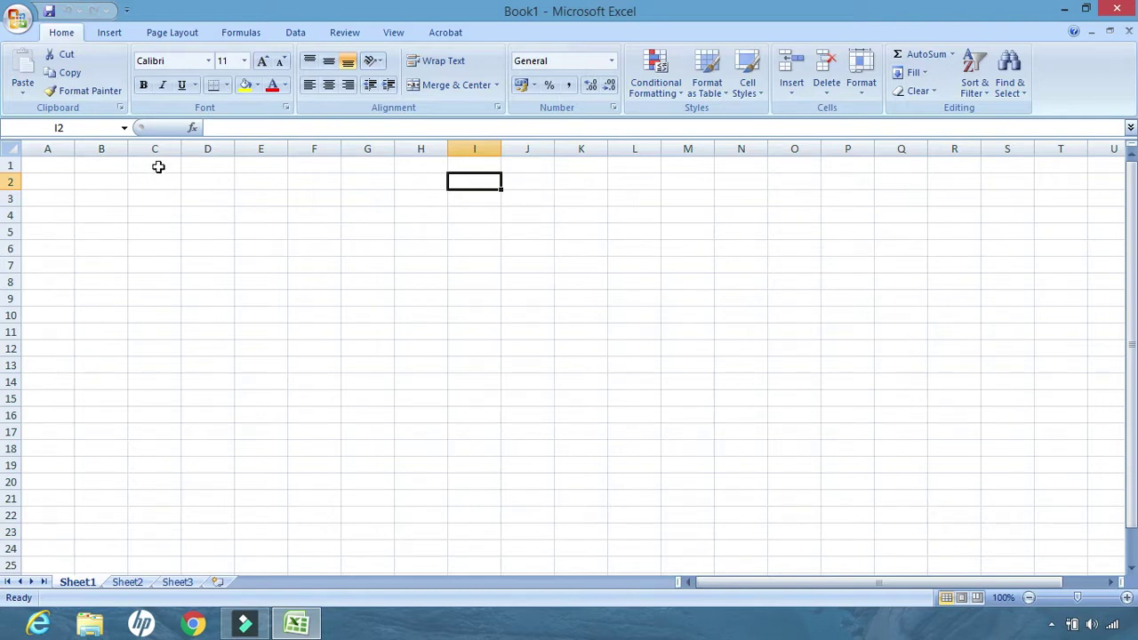
left_click(158, 166)
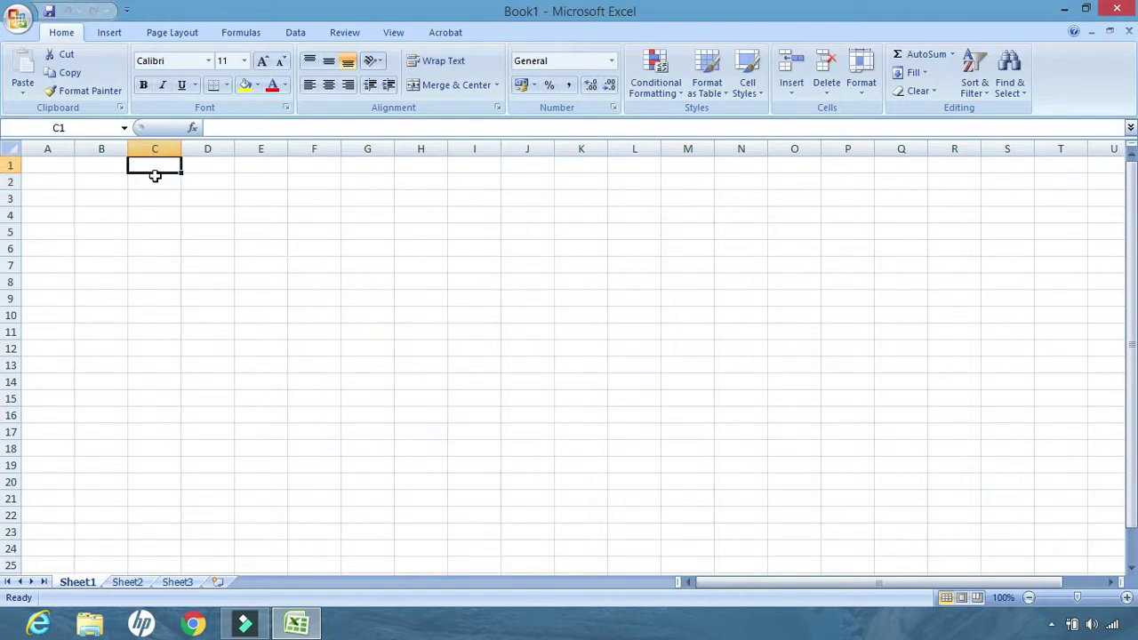
left_click(156, 165)
left_click(158, 165)
left_click(579, 215)
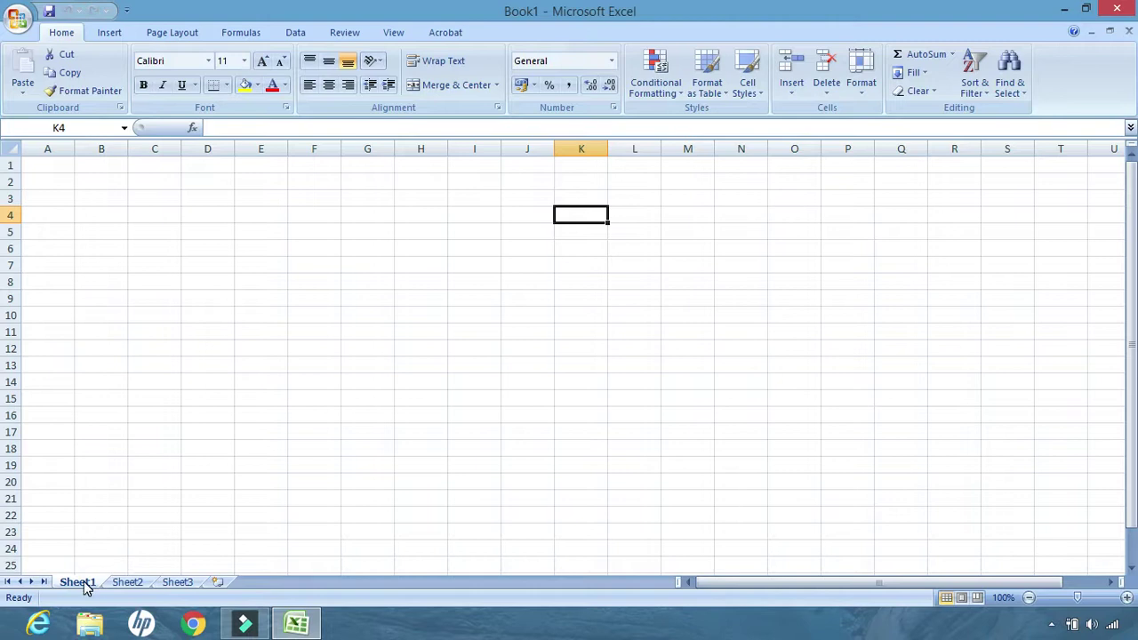
- Look through Sheet2 and Sheet3, then insert a new worksheet, Sheet4
left_click(127, 582)
left_click(177, 582)
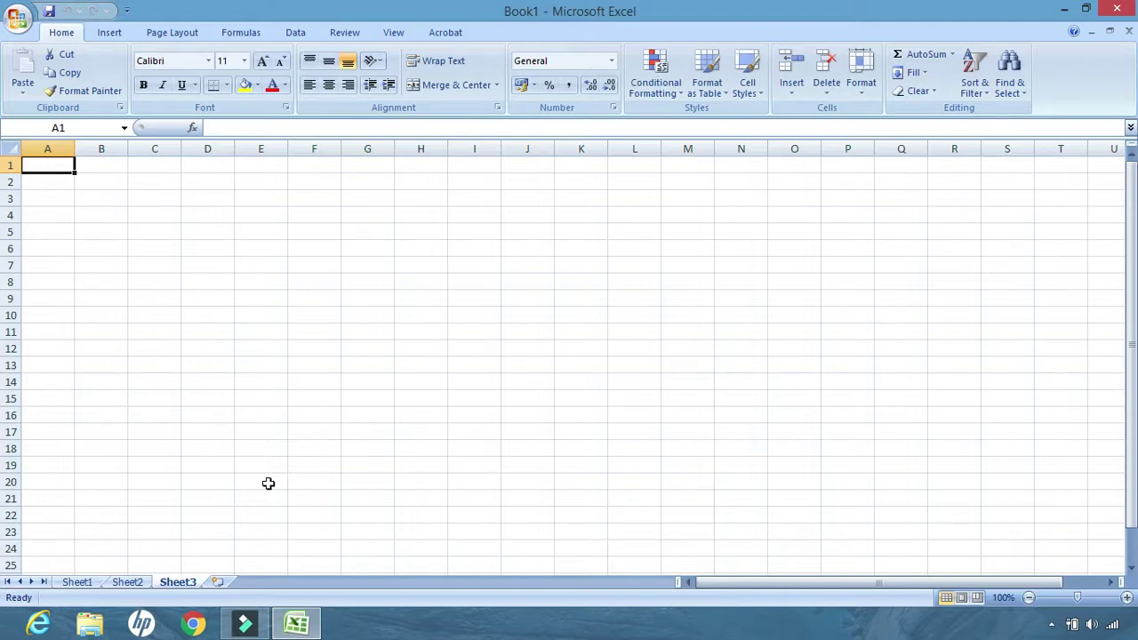
left_click(219, 583)
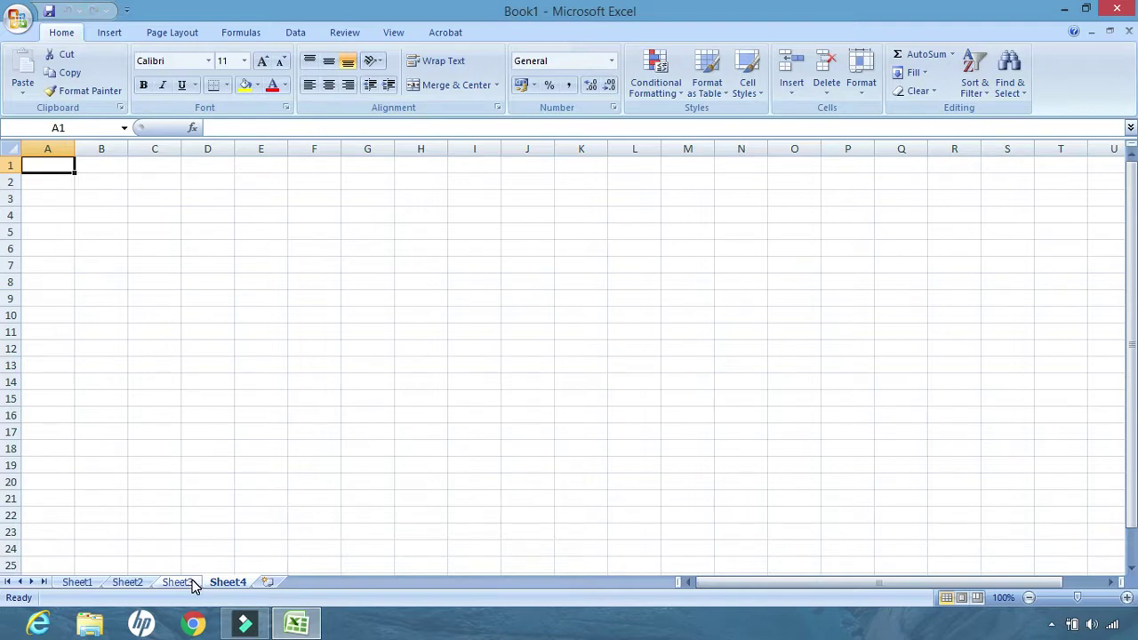
- Rename the Sheet1 tab to CLASS
left_click(75, 583)
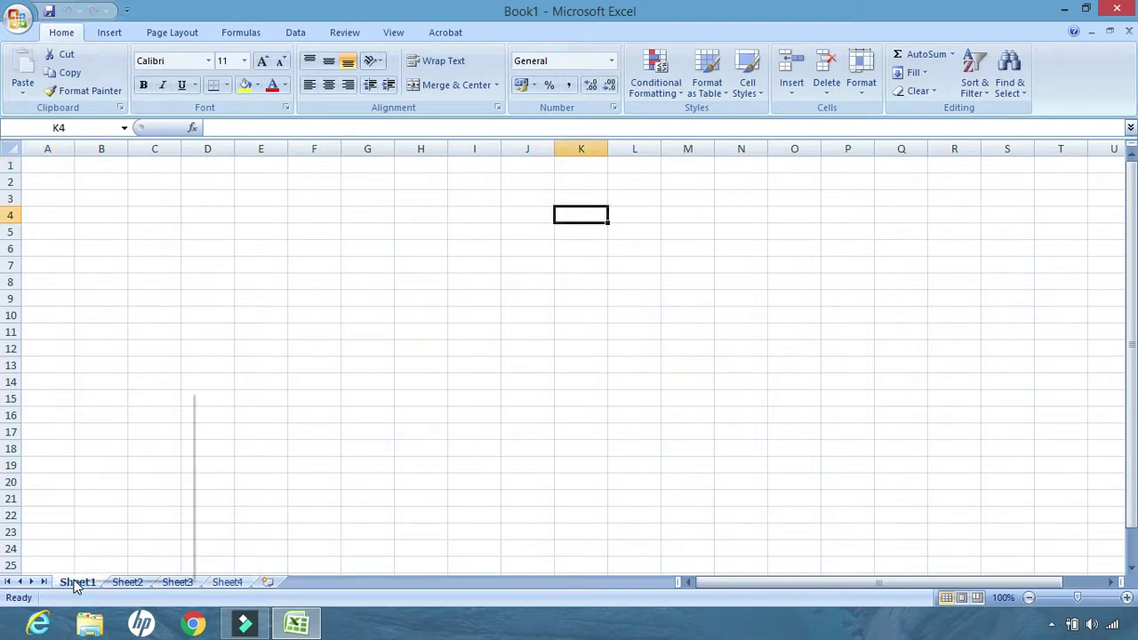
right_click(74, 583)
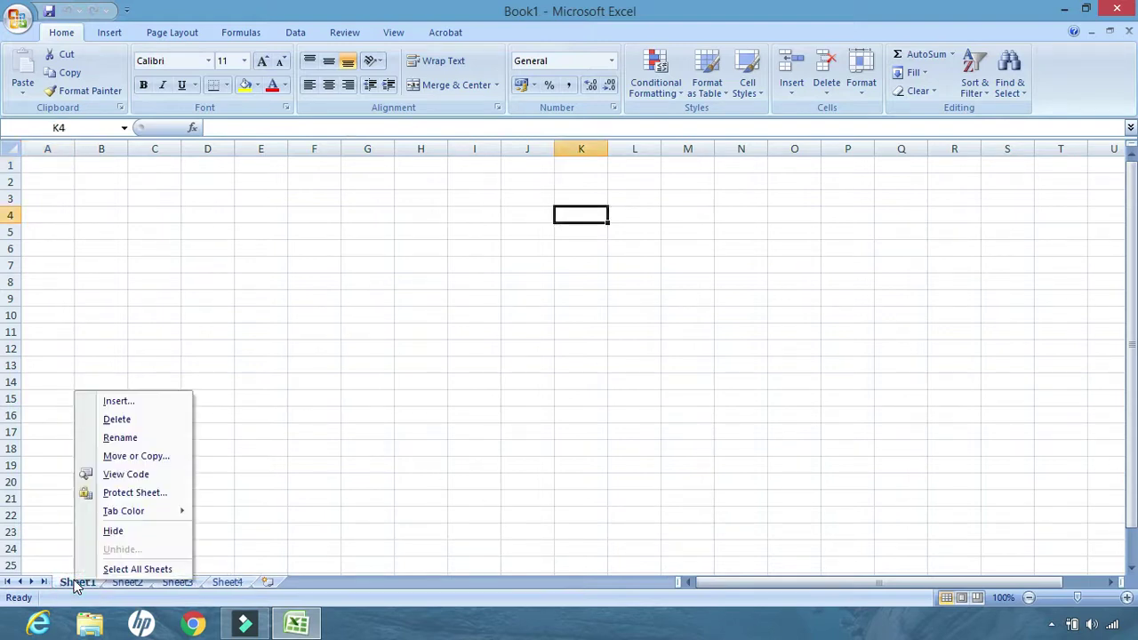
left_click(129, 439)
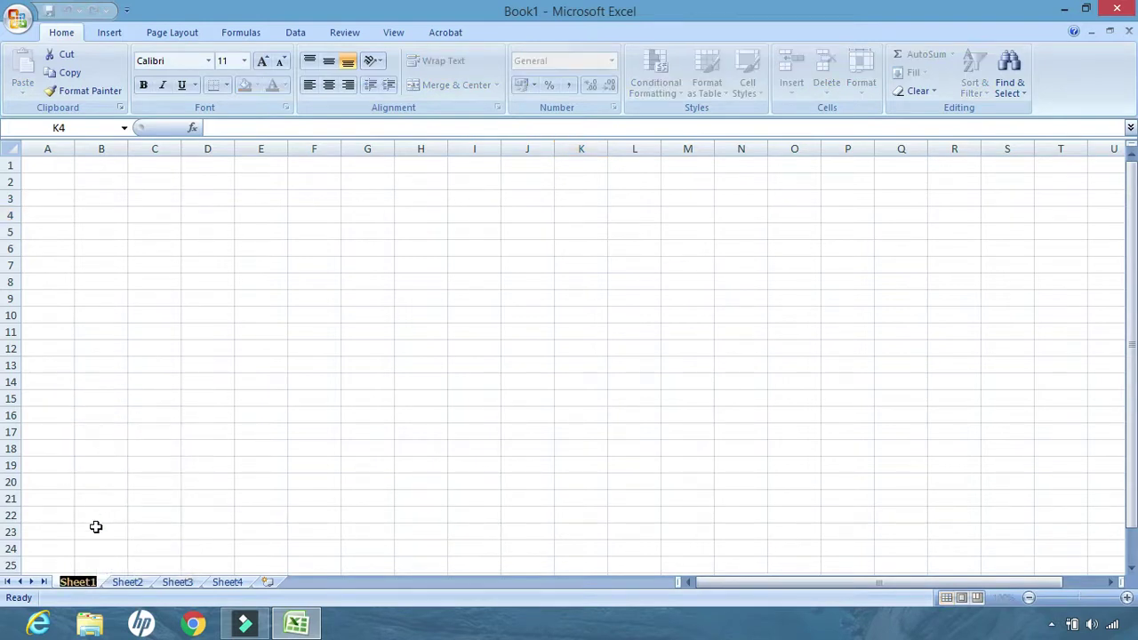
type("CLASS")
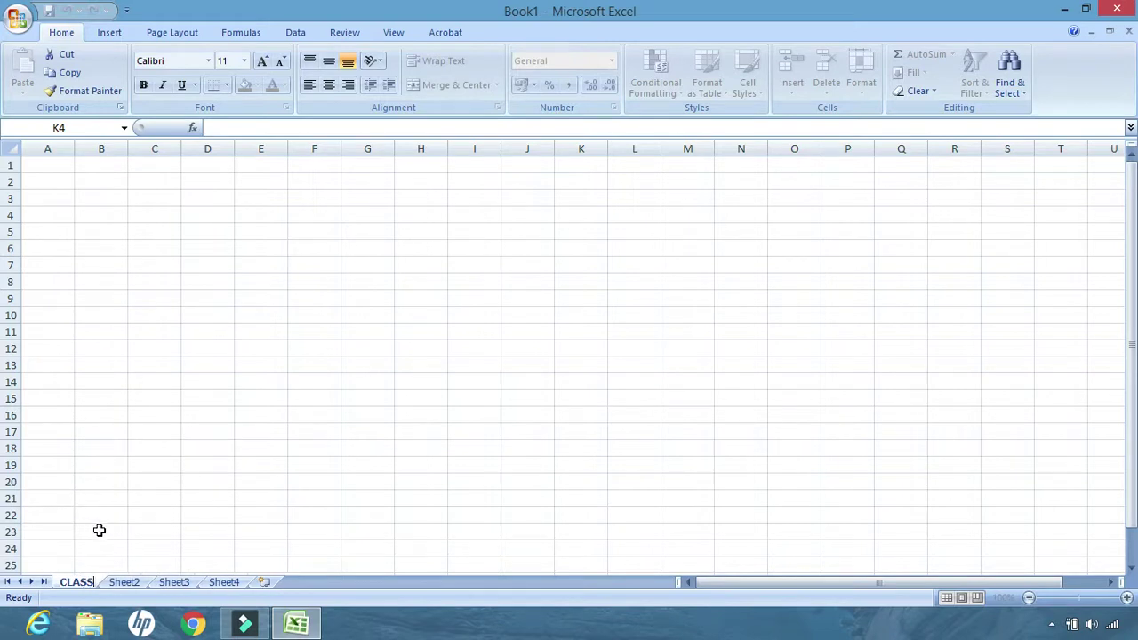
left_click(304, 367)
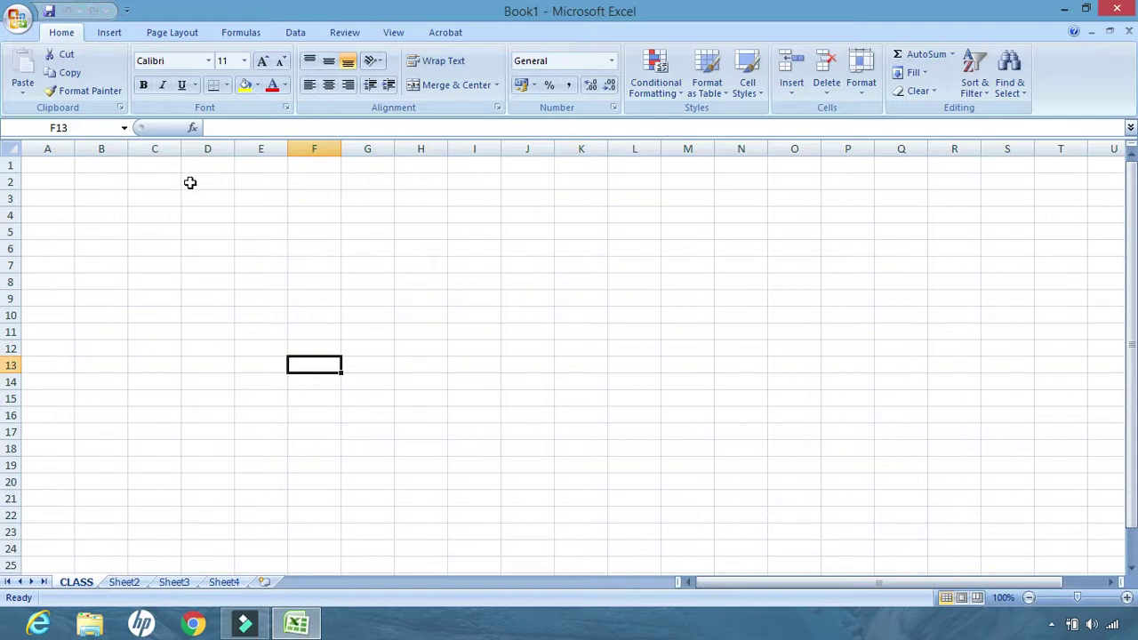
left_click_drag(191, 179, 360, 181)
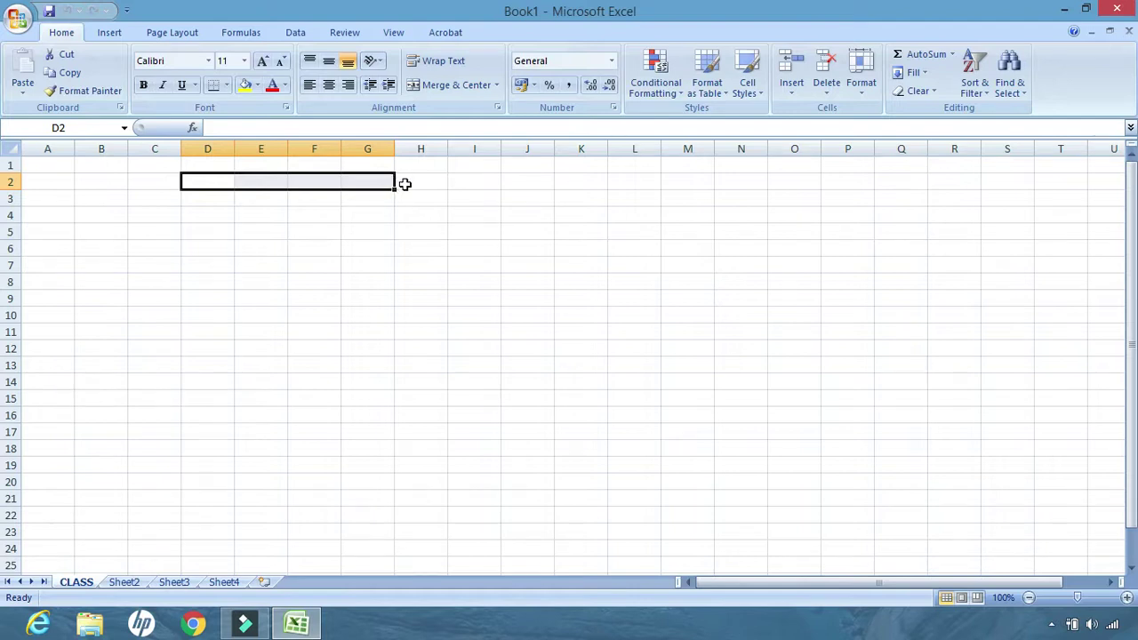
left_click(483, 178)
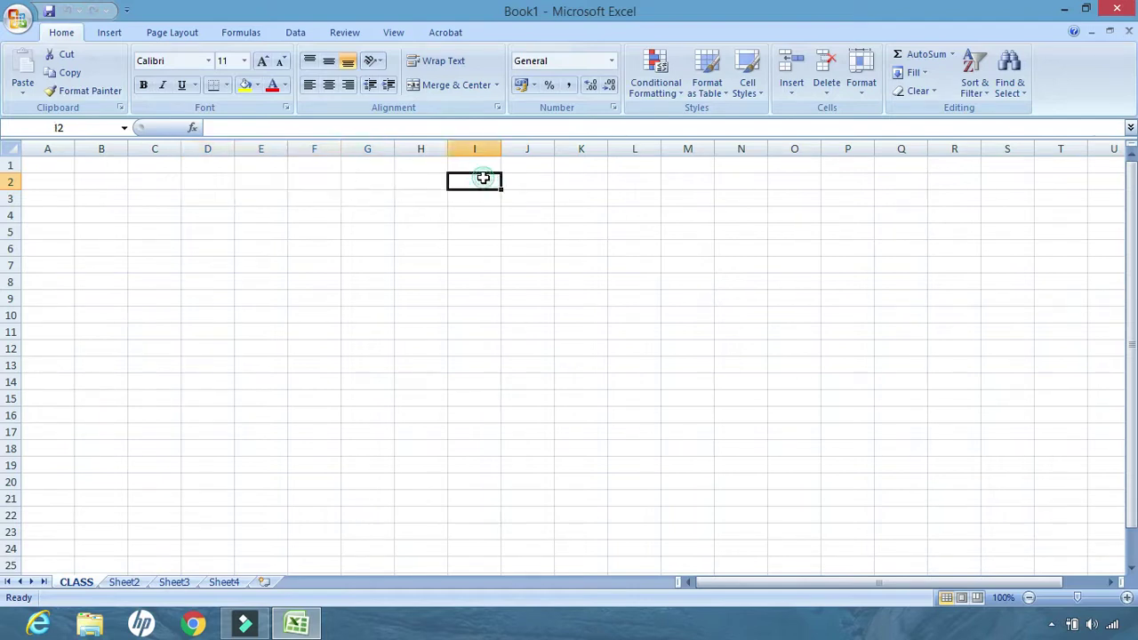
left_click_drag(482, 179, 489, 321)
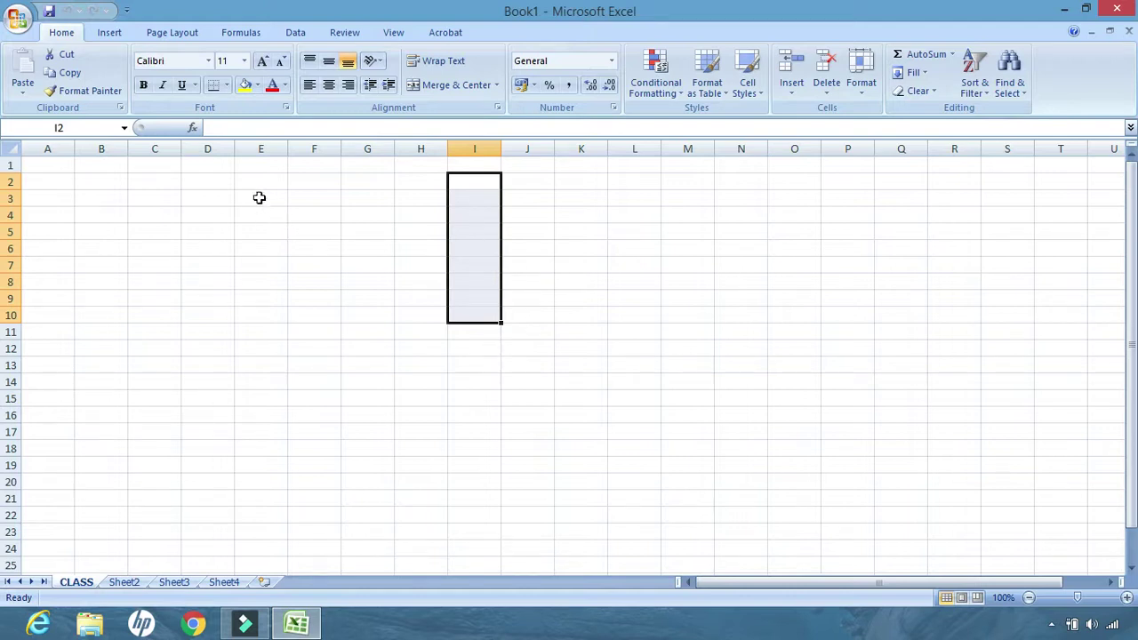
left_click_drag(669, 180, 827, 324)
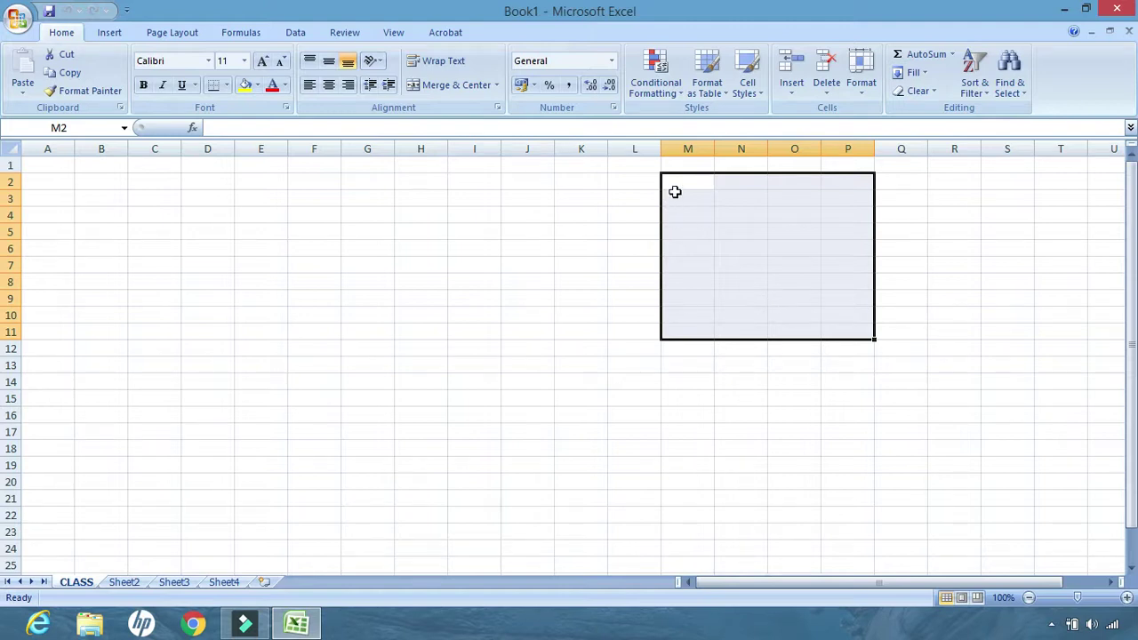
- Name the selected range M2:P11 as TEST
right_click(773, 256)
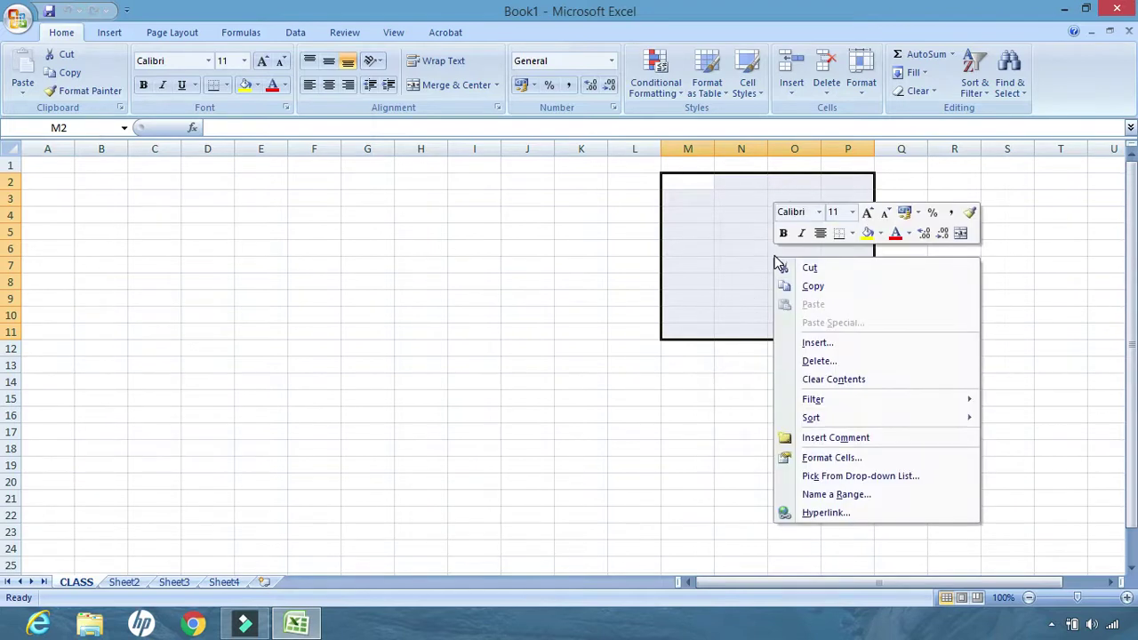
left_click(823, 496)
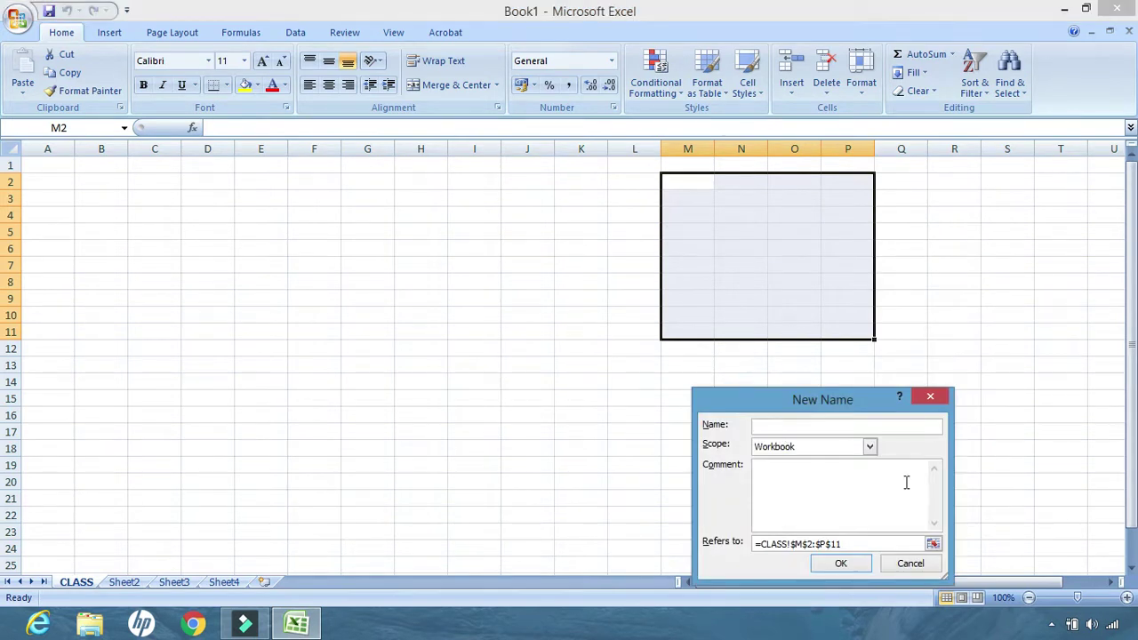
type("TEST")
left_click(836, 564)
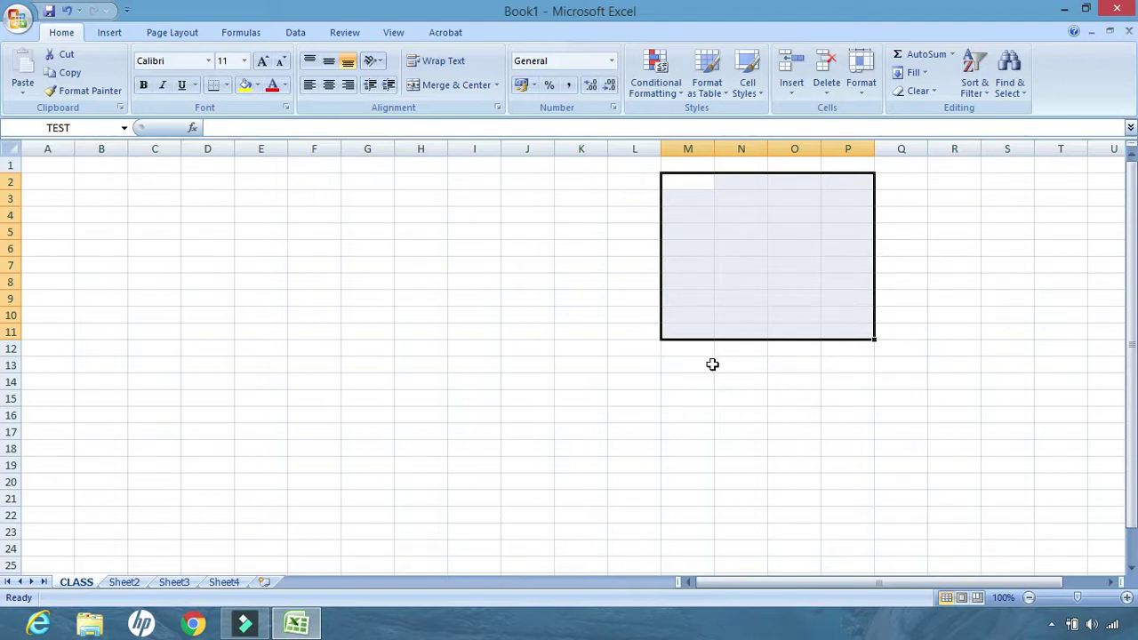
left_click(553, 394)
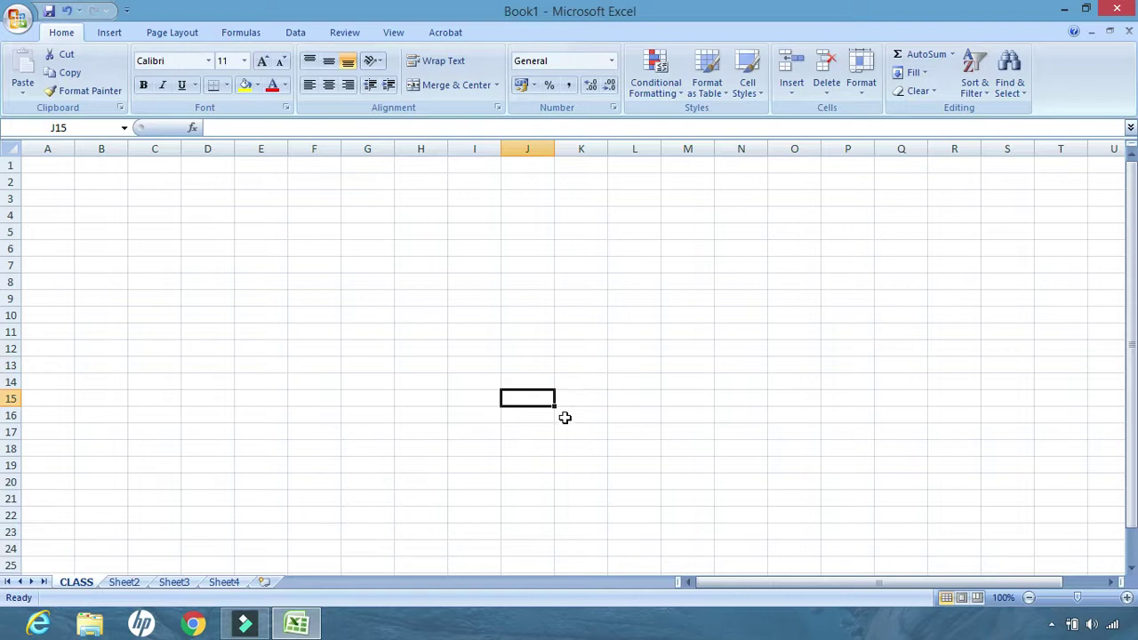
- Enter the headers ROLL NO, NAME, MARKS and GRADE across A1:D1
left_click(42, 169)
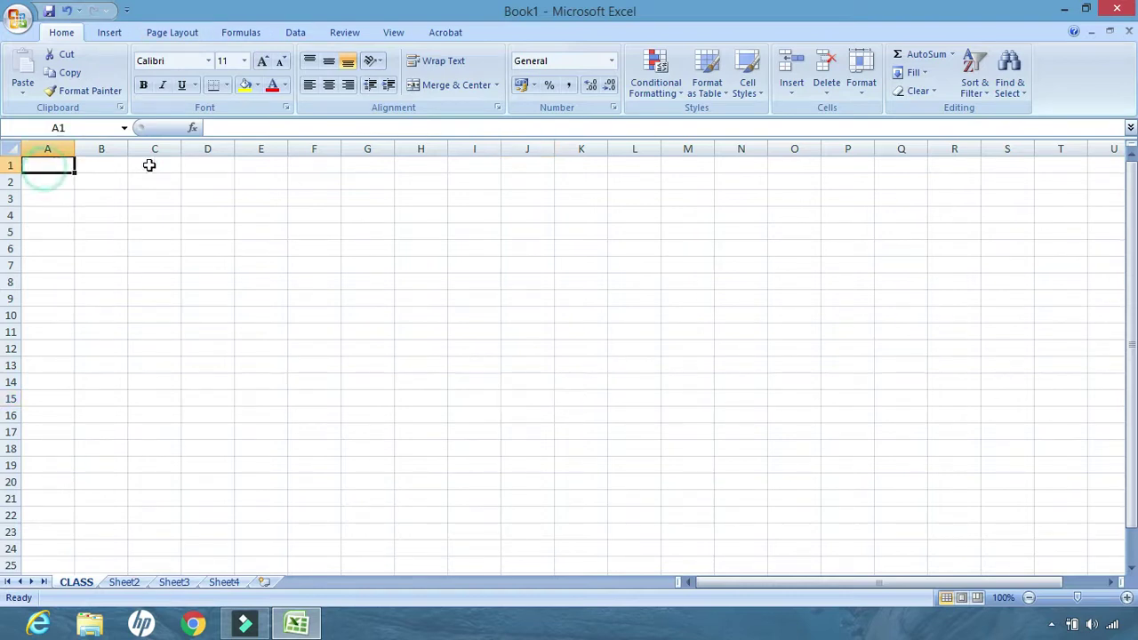
type("ROLL NO")
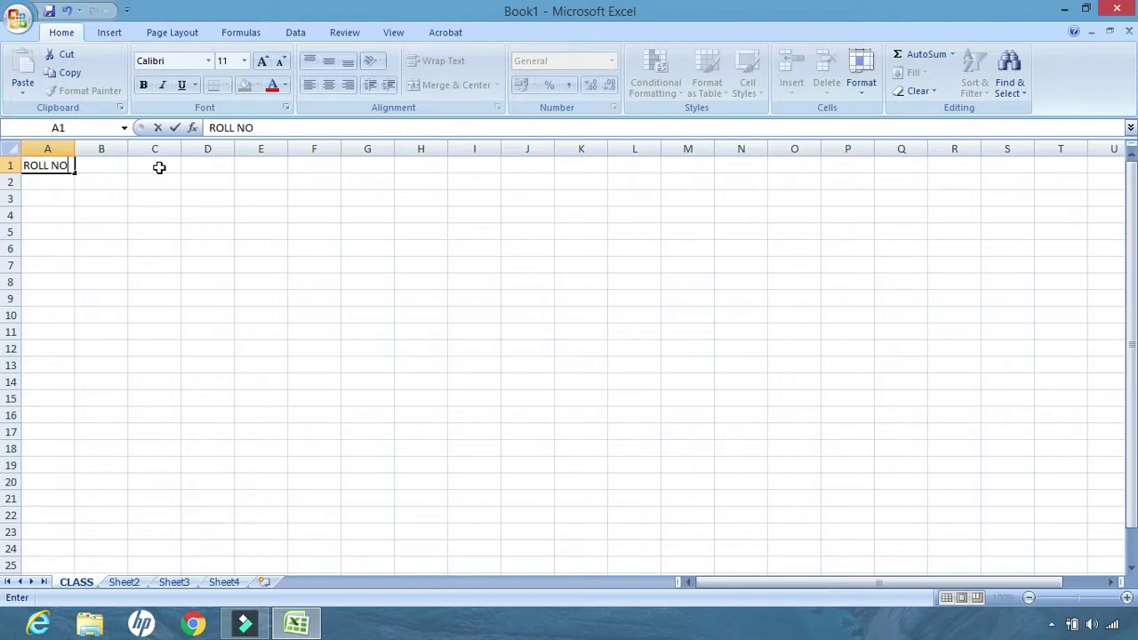
key("Tab")
type("NAME")
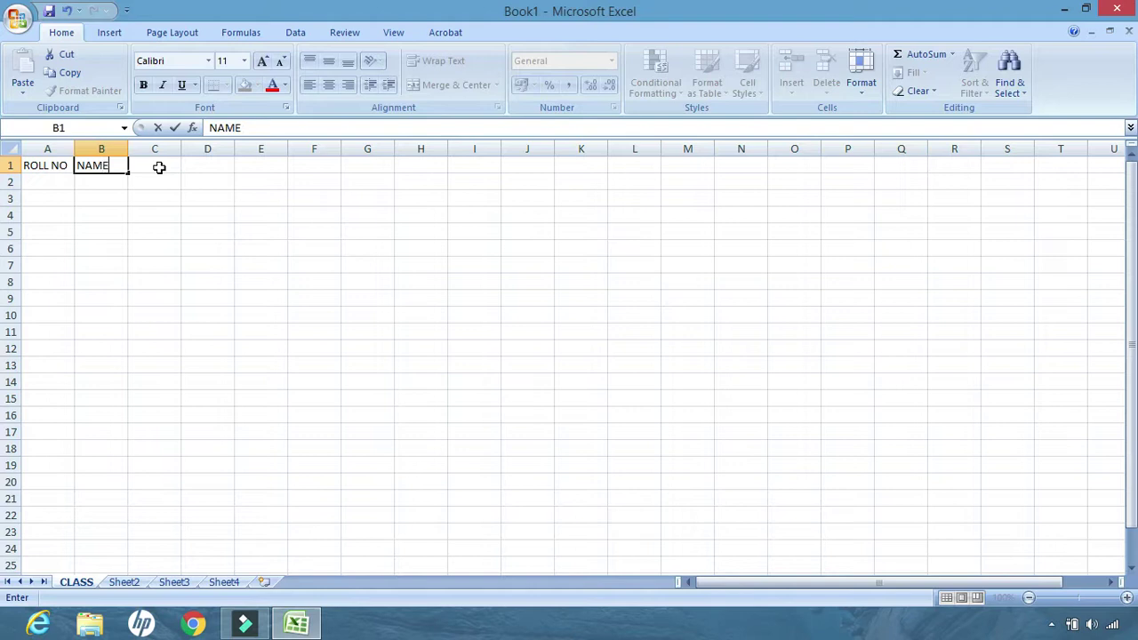
key("Tab")
type("MARKS")
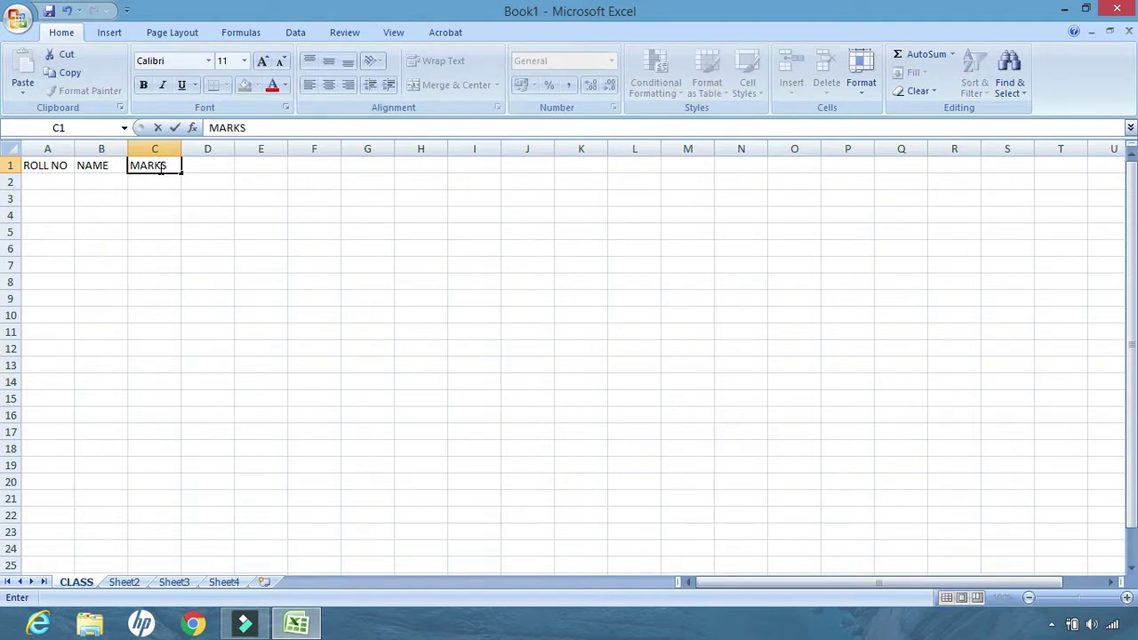
key("Tab")
type("GRADE")
- Enter six student names down column B starting at B2
left_click(96, 182)
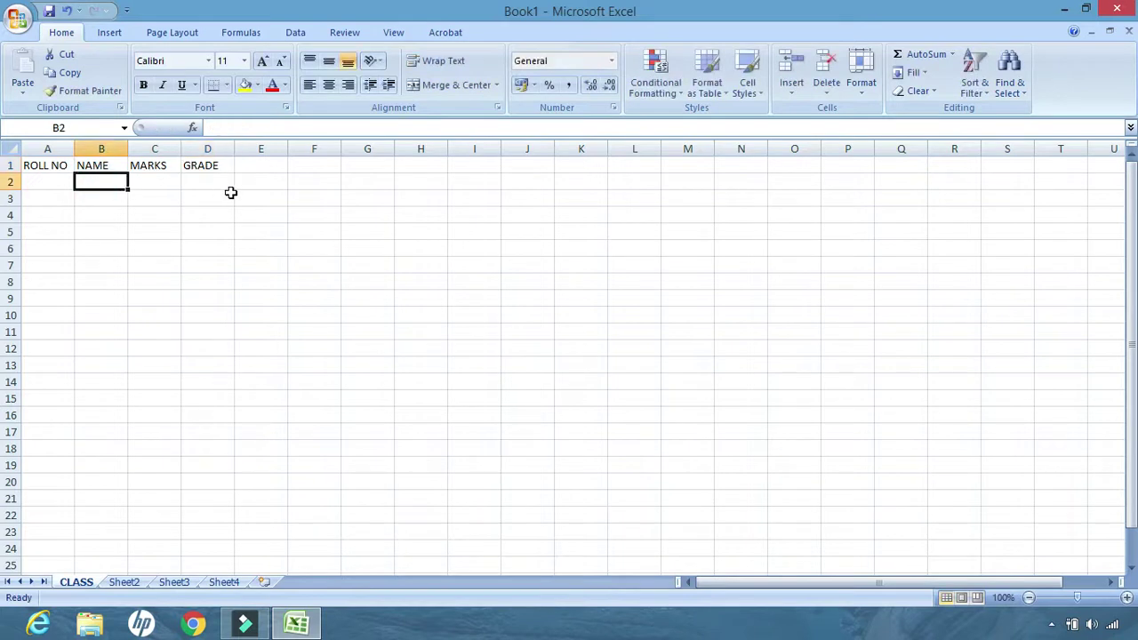
type("SIMRAN")
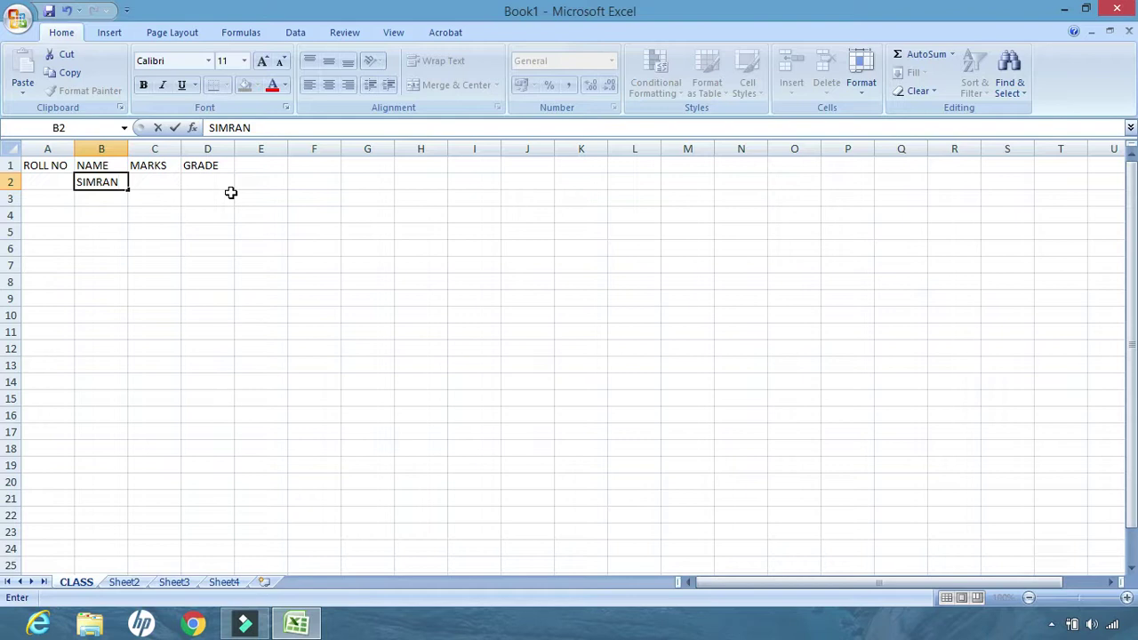
key("Return")
type("RIY")
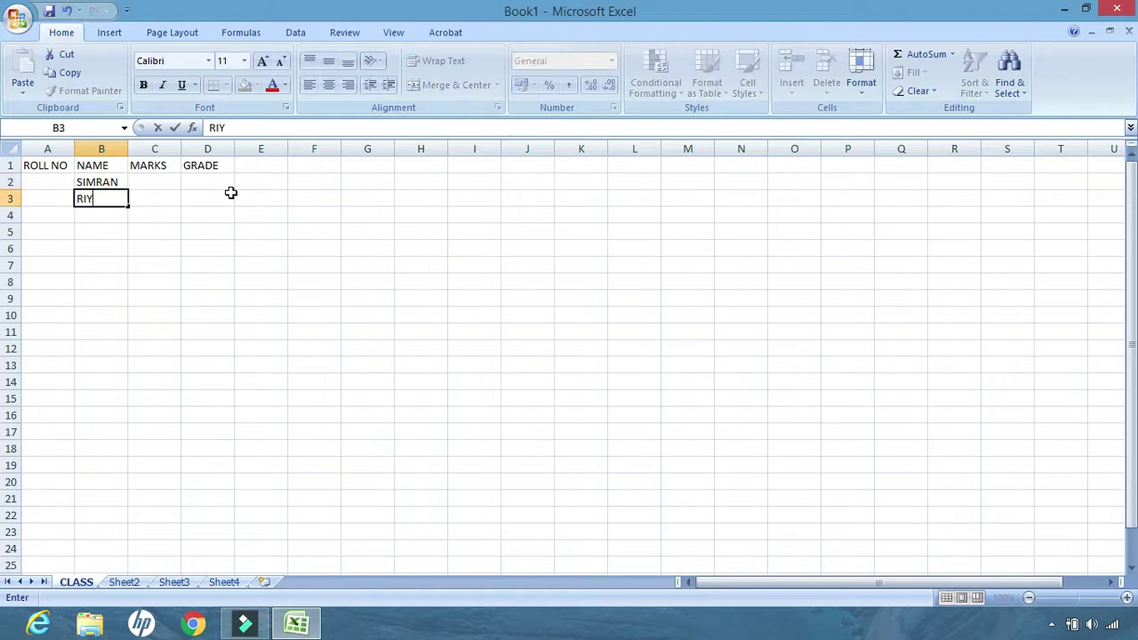
type("A")
key("Return")
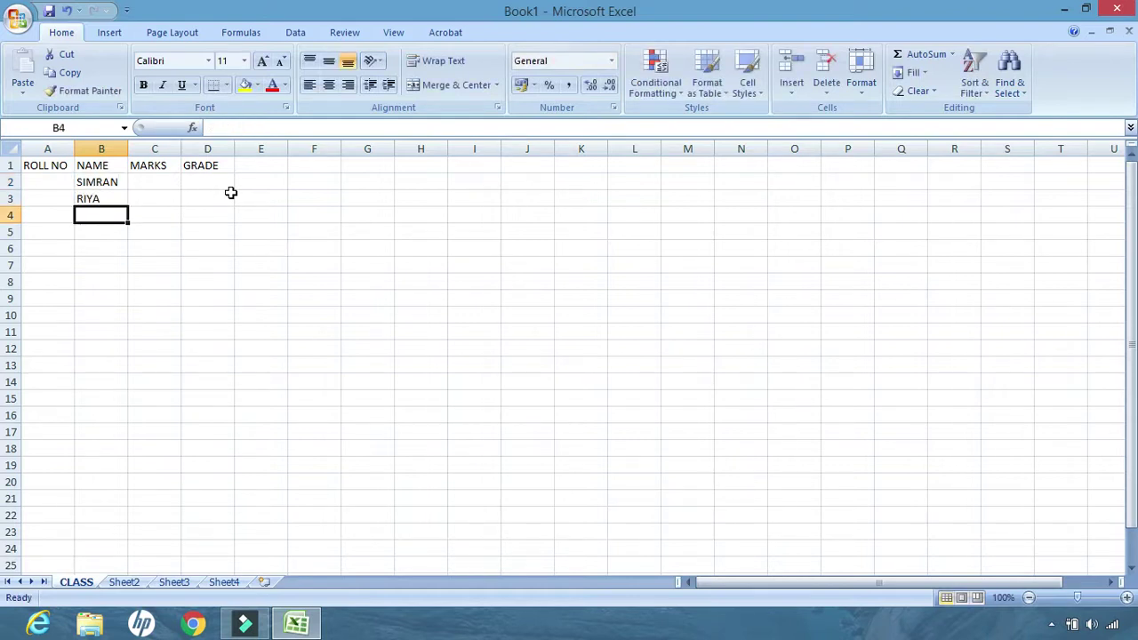
type("VANSH")
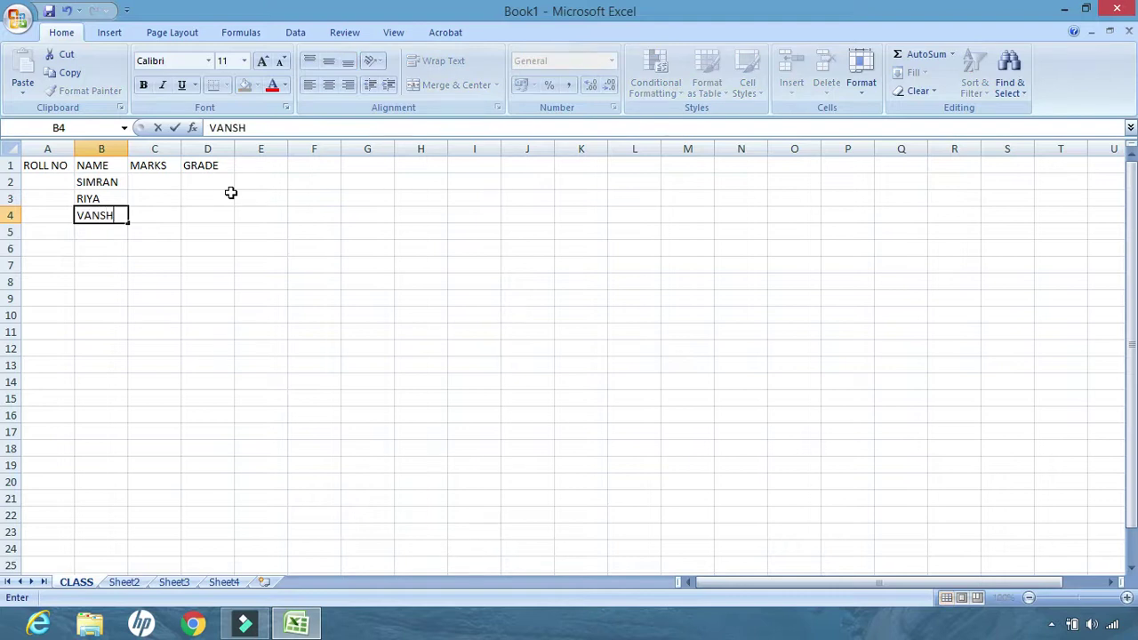
key("Return")
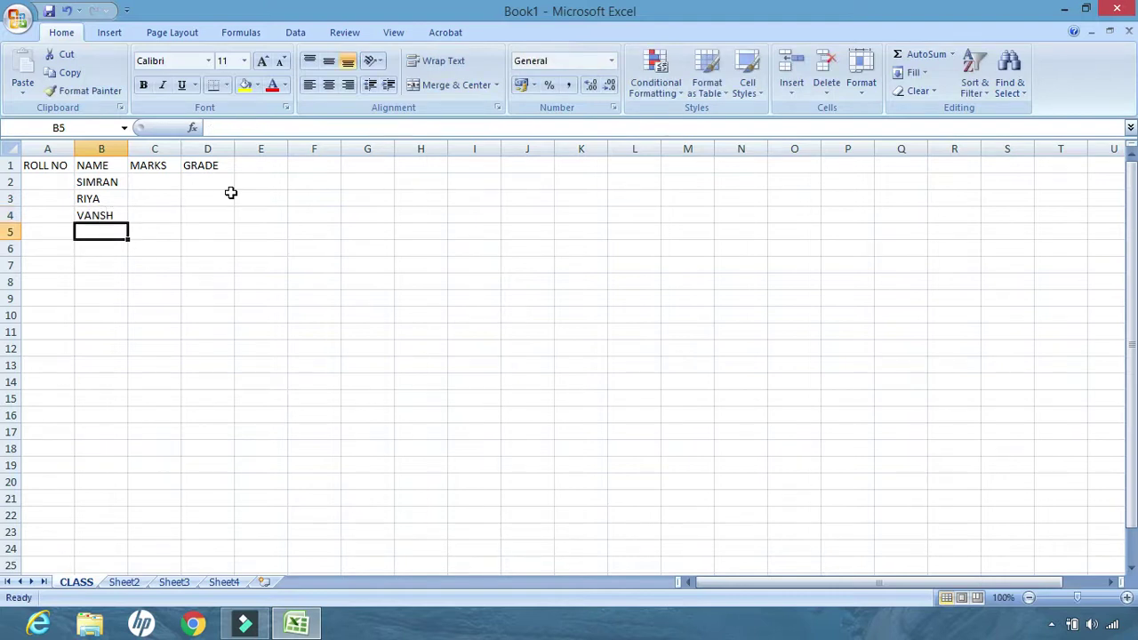
type("AASHISH")
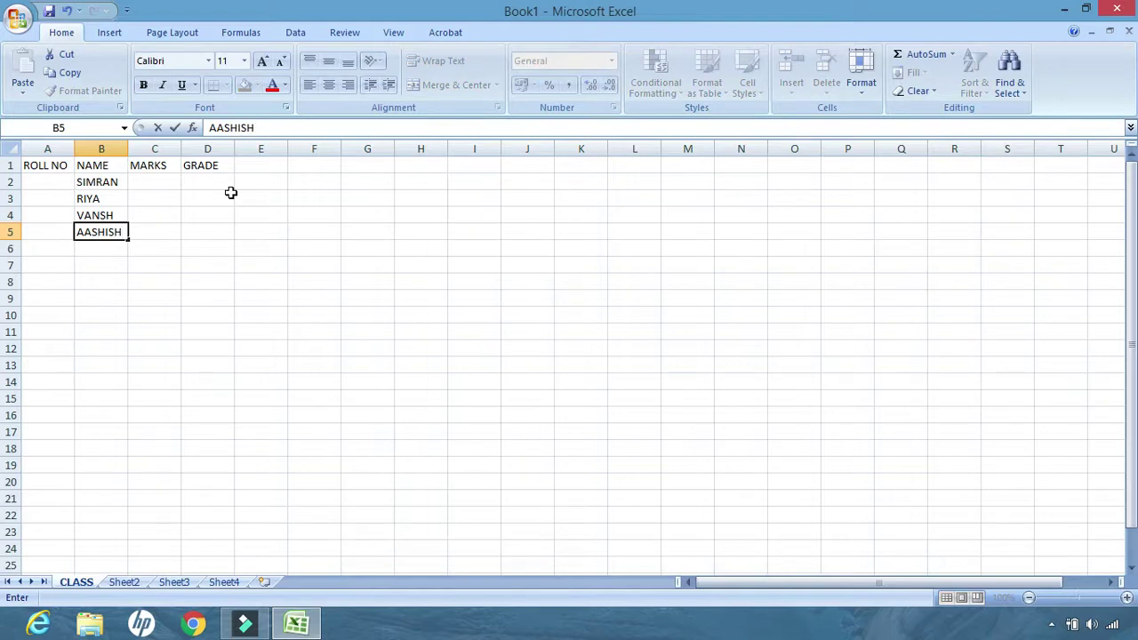
key("Return")
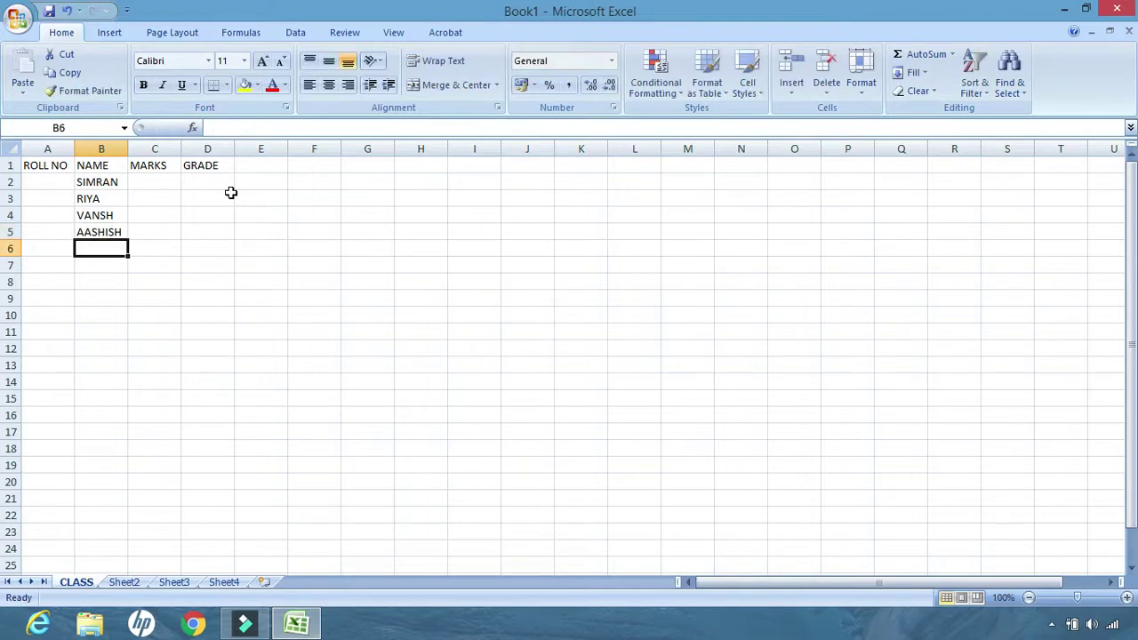
type("PRIYANKA")
key("Return")
type("RONAK")
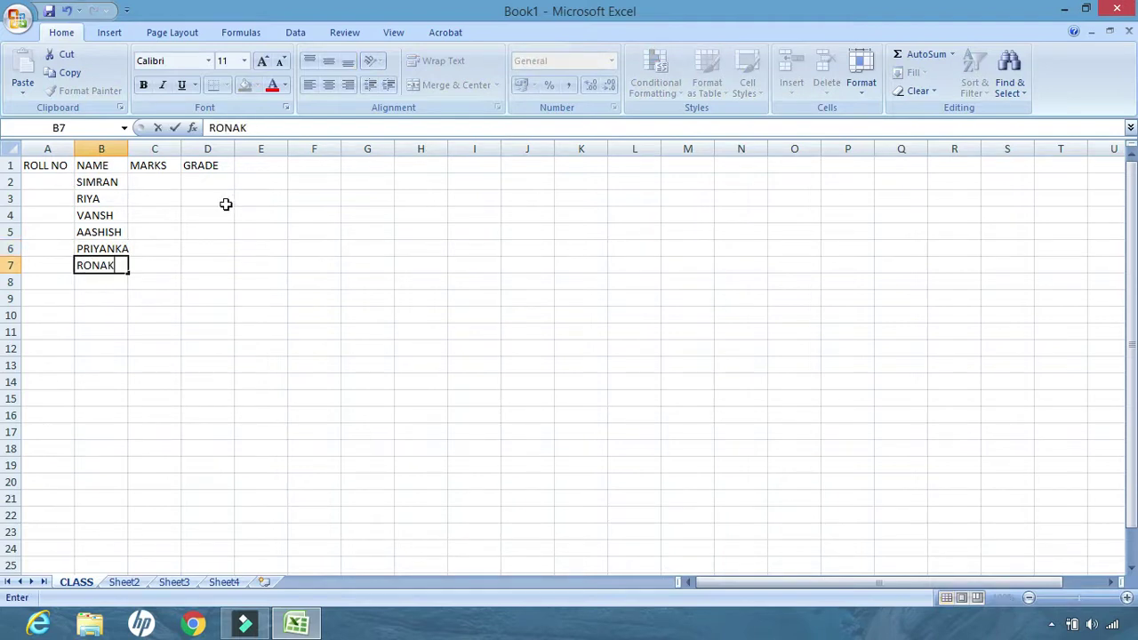
- Enter marks 96, 76, 88, 79 and 68 down C2:C6
left_click(168, 183)
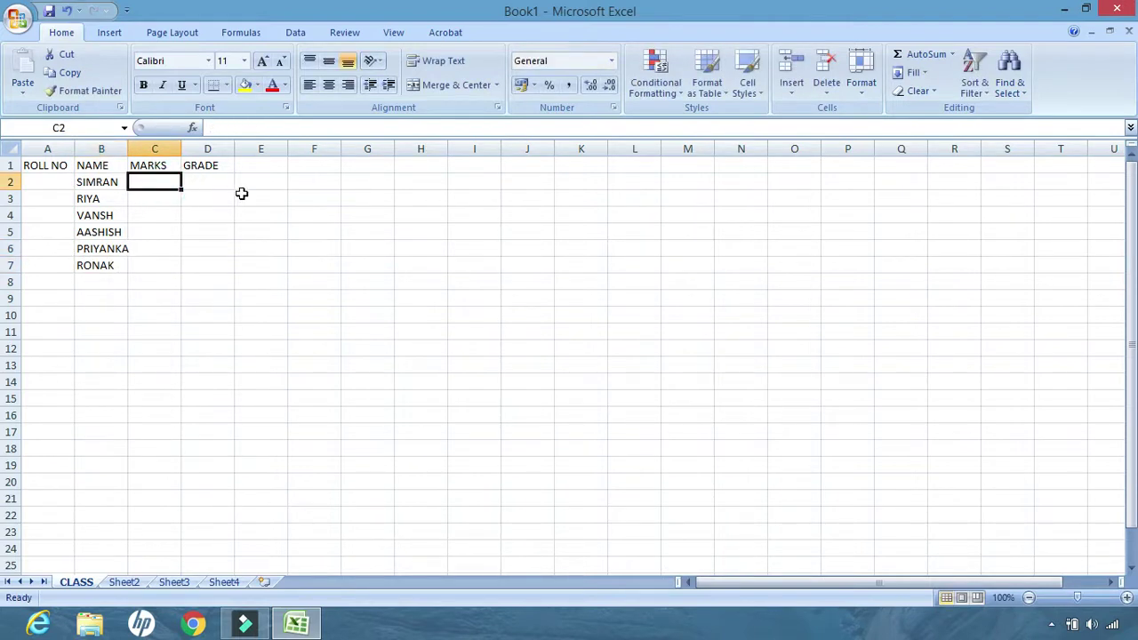
type("96")
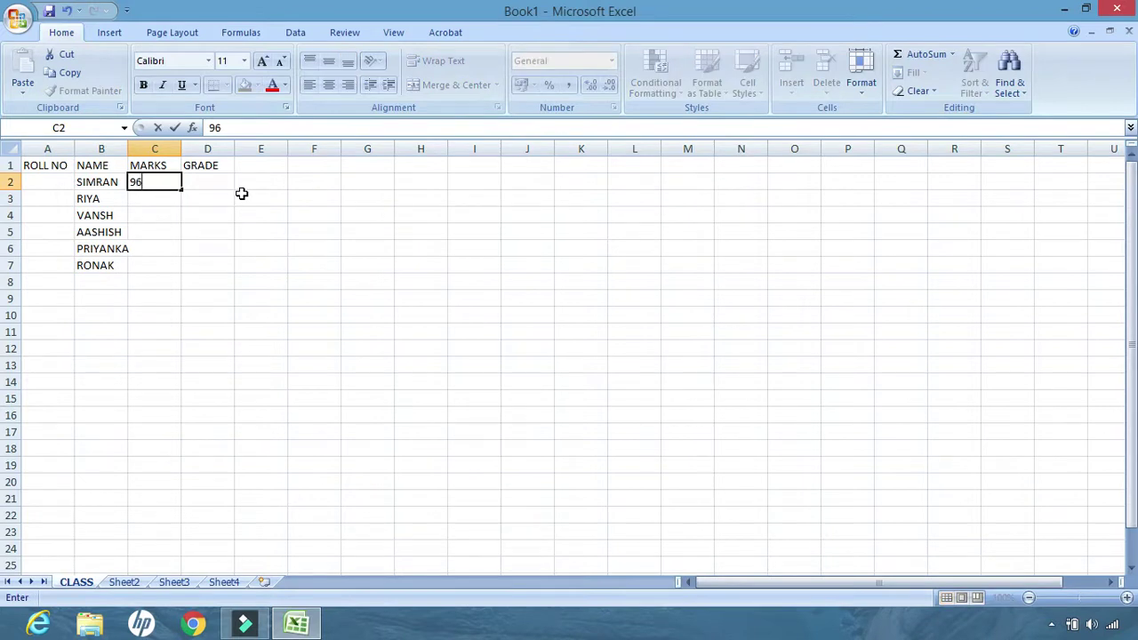
key("Return")
type("76")
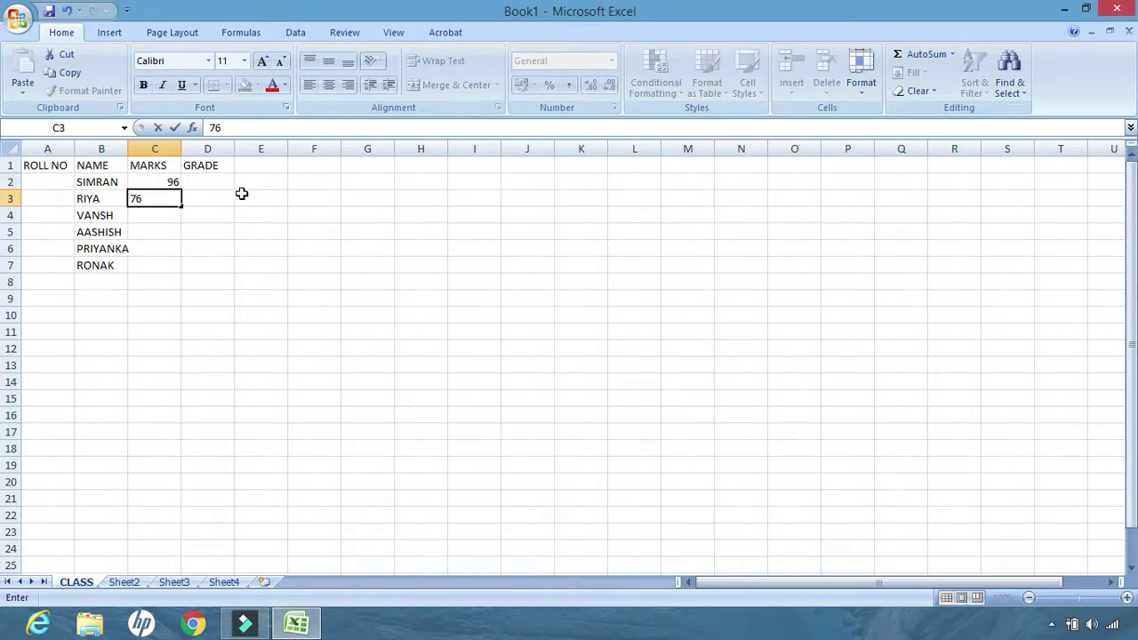
key("Return")
type("88")
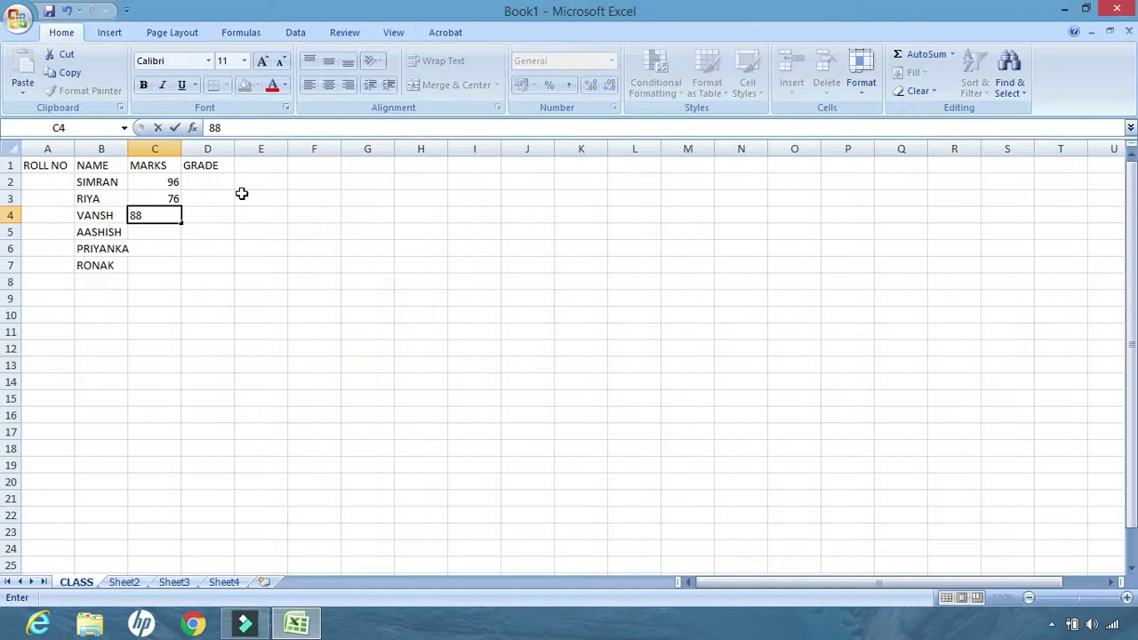
key("Return")
type("79")
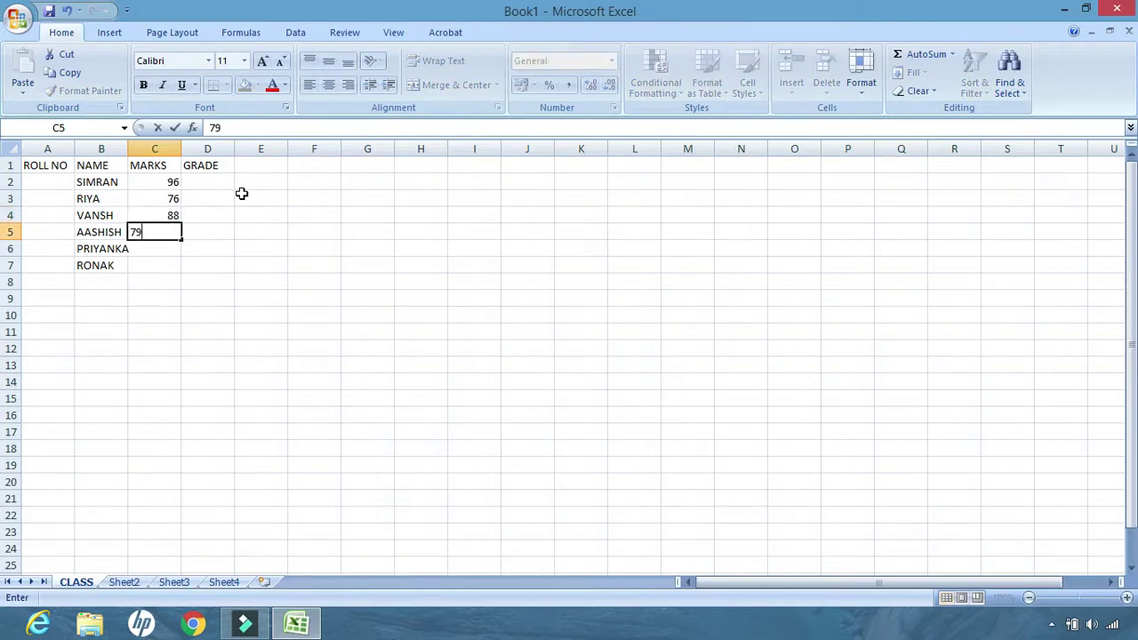
key("Return")
type("68")
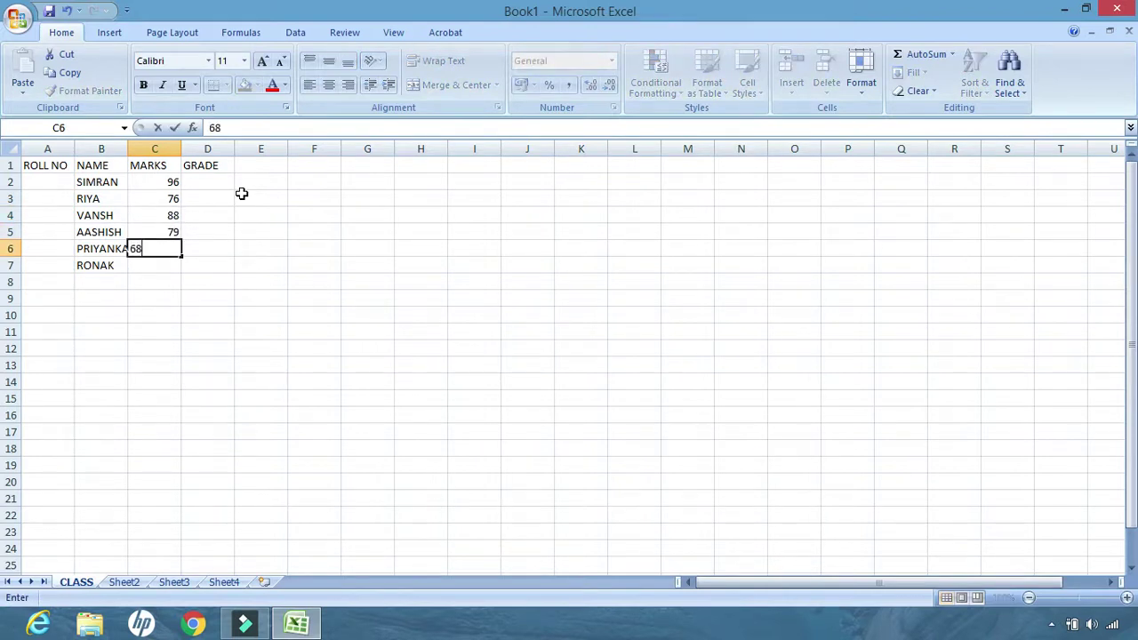
key("Return")
- Enter the last mark 46, then grades A1, B1, A2, B1, B2, C1 down D2:D7
type("46")
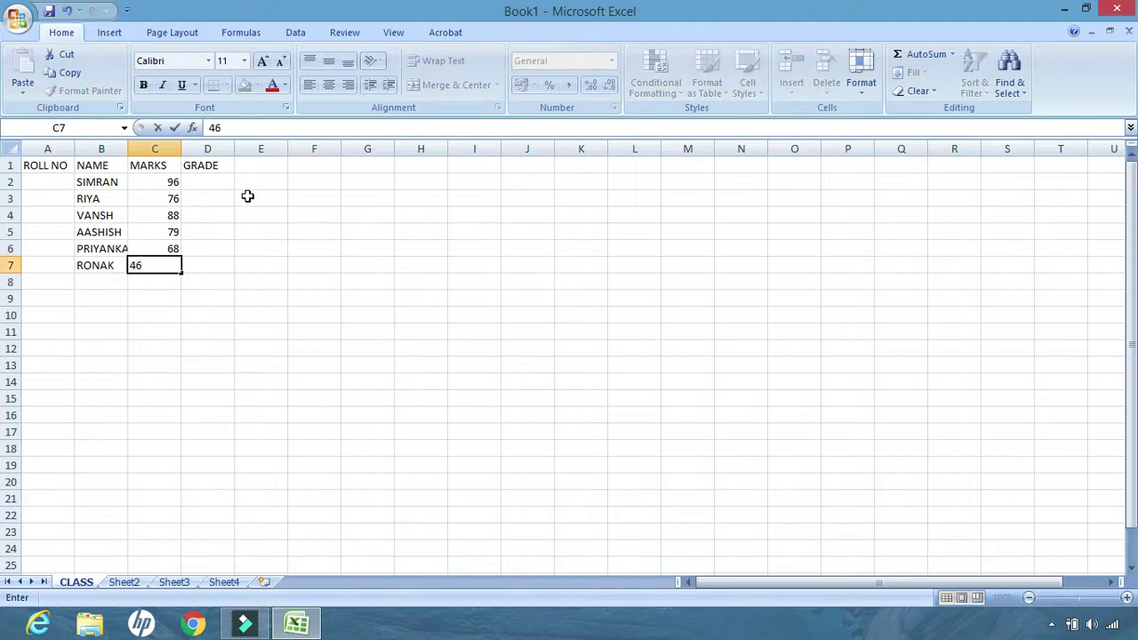
left_click(208, 183)
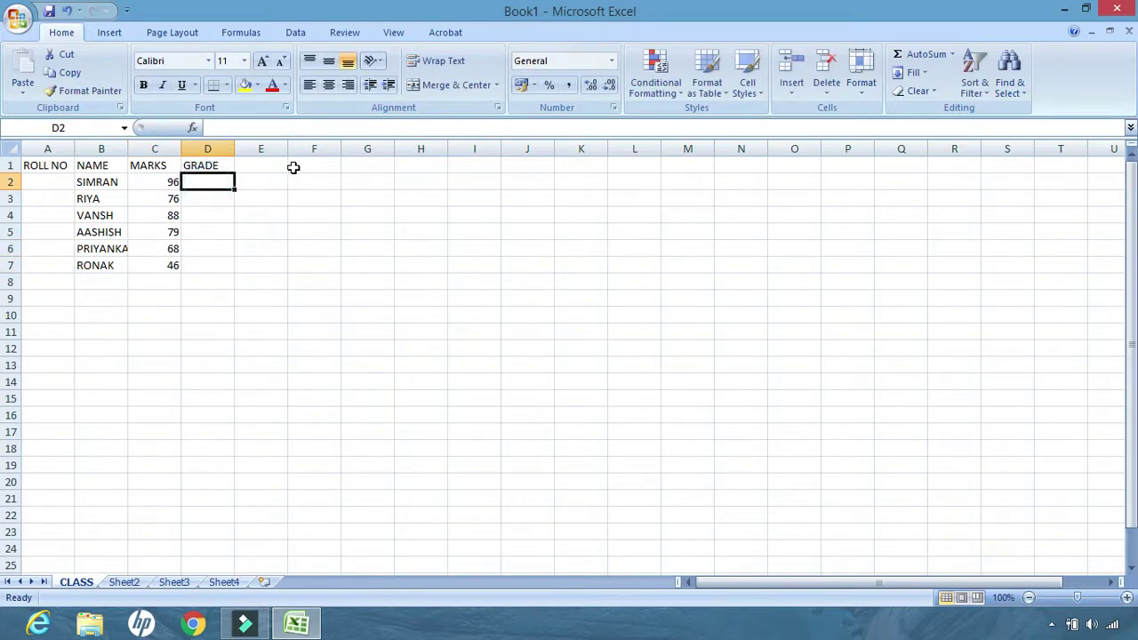
type("A1")
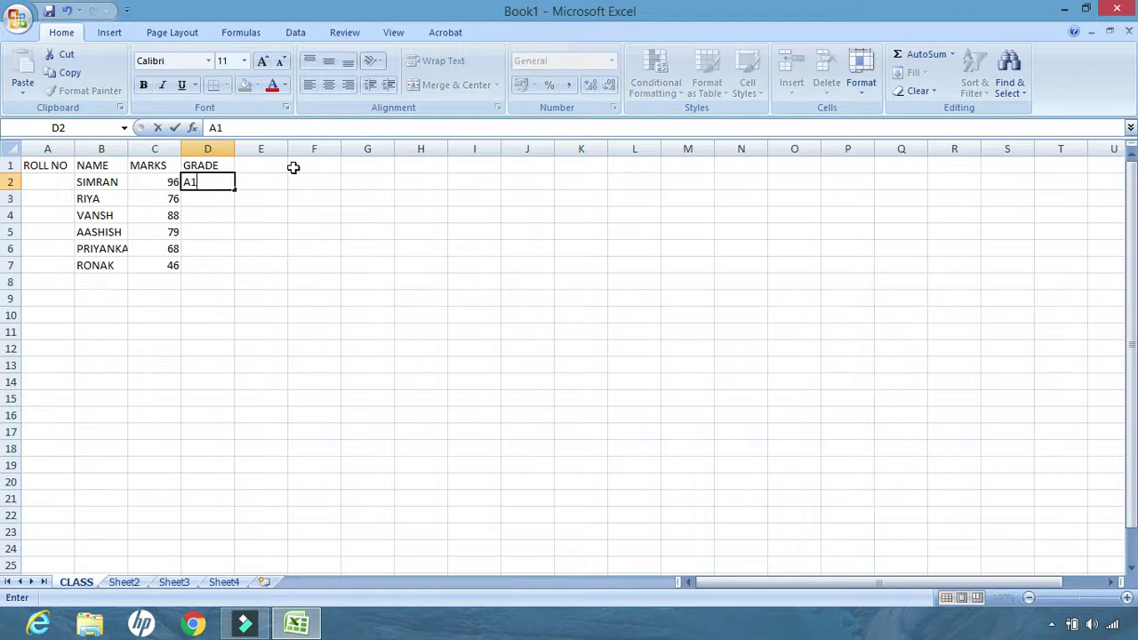
key("Return")
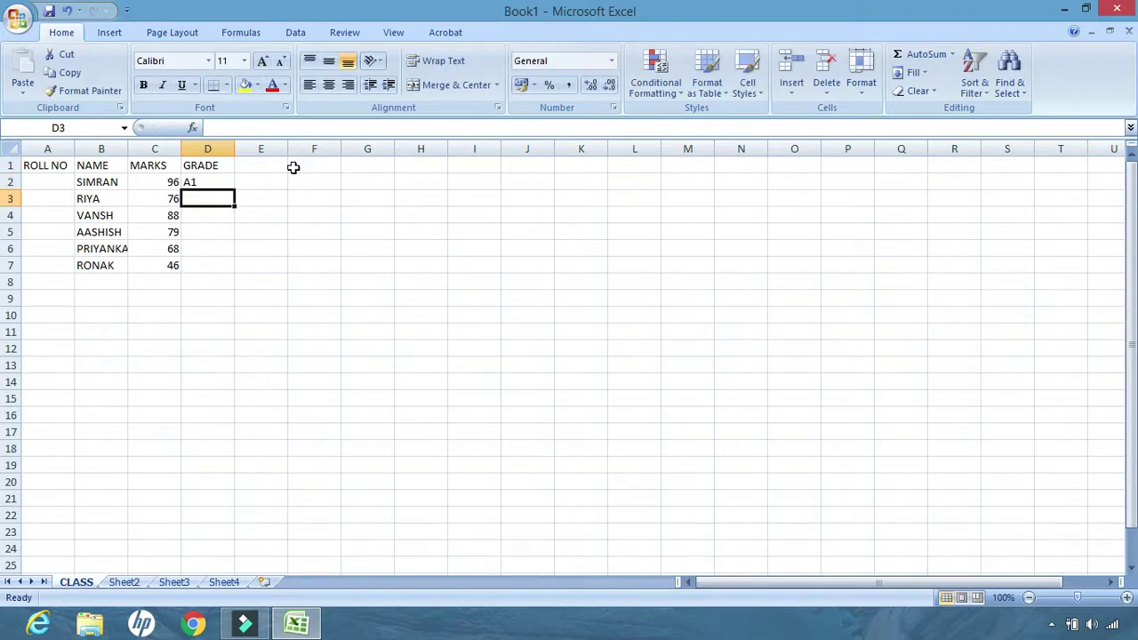
type("B1")
key("Return")
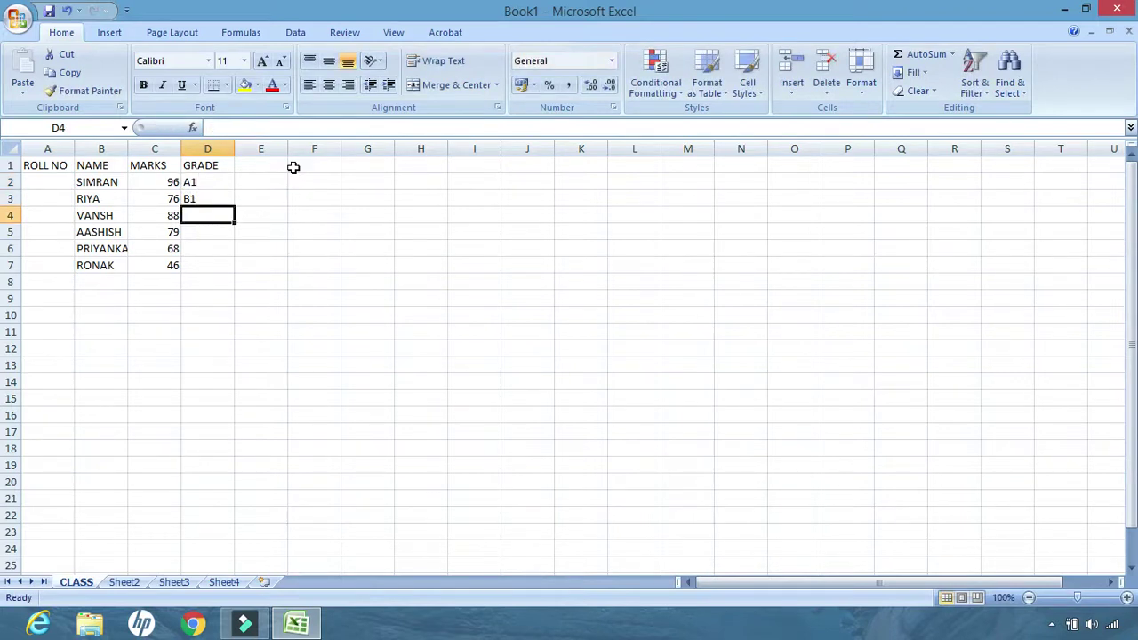
type("A2")
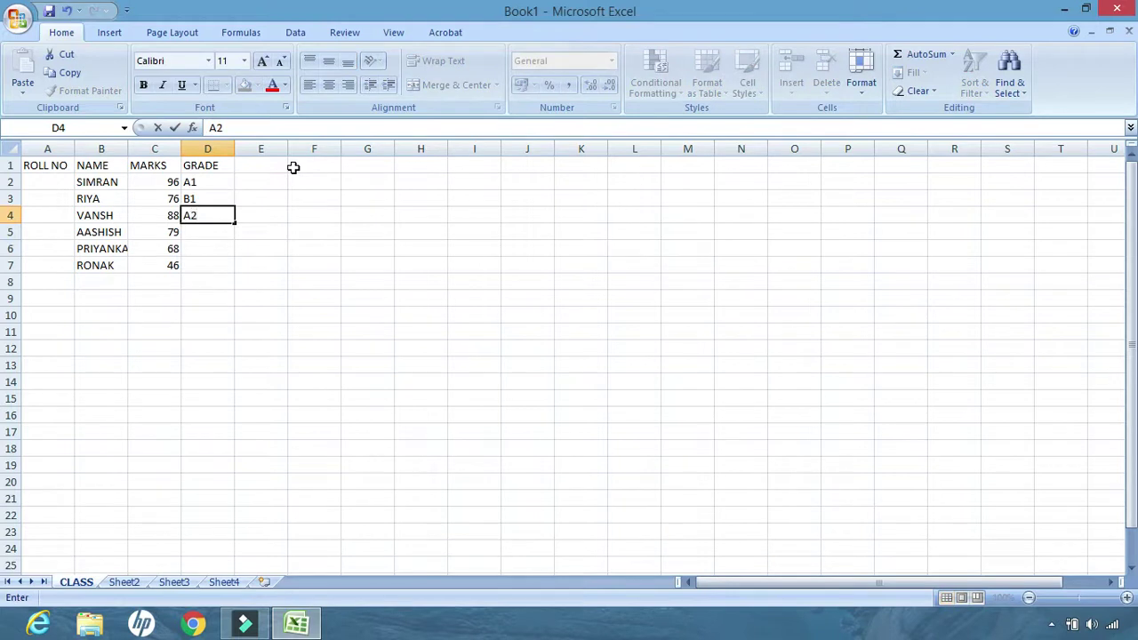
key("Return")
type("B1")
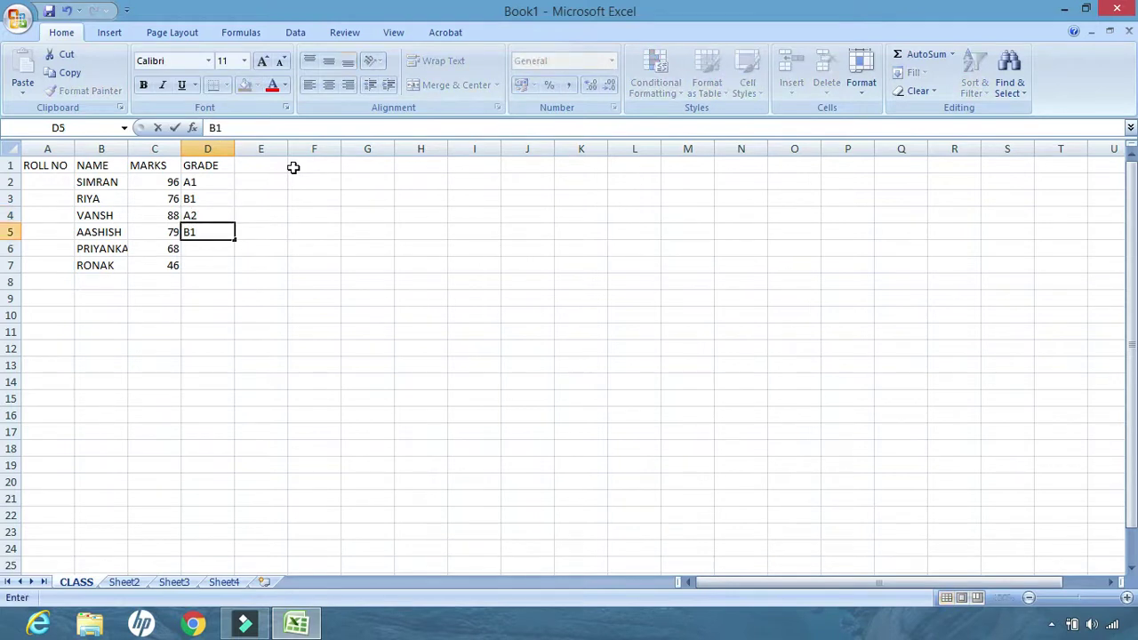
key("Return")
type("B2")
key("Return")
type("C1")
left_click(239, 300)
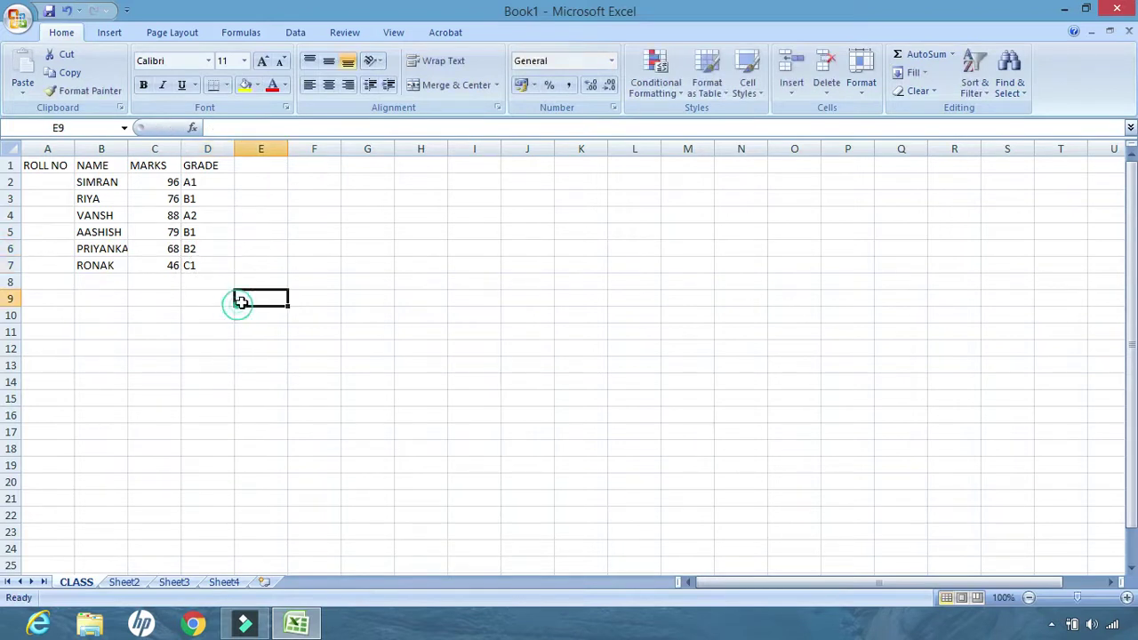
- Enter roll numbers 1 and 2 in cells A2 and A3
left_click(56, 181)
type("1")
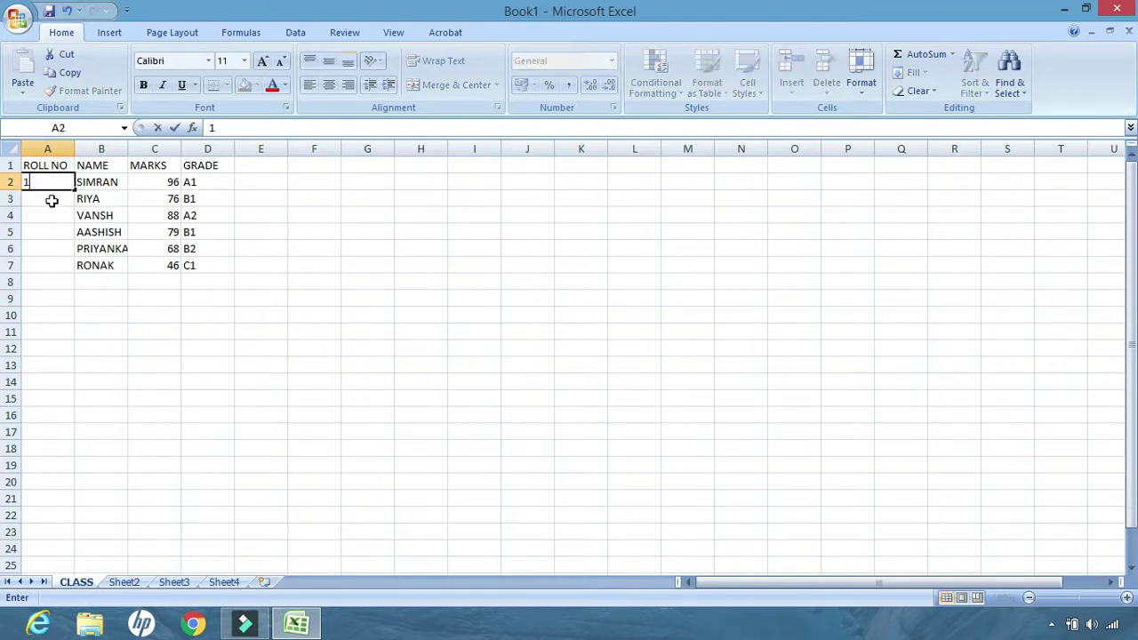
key("Return")
type("2")
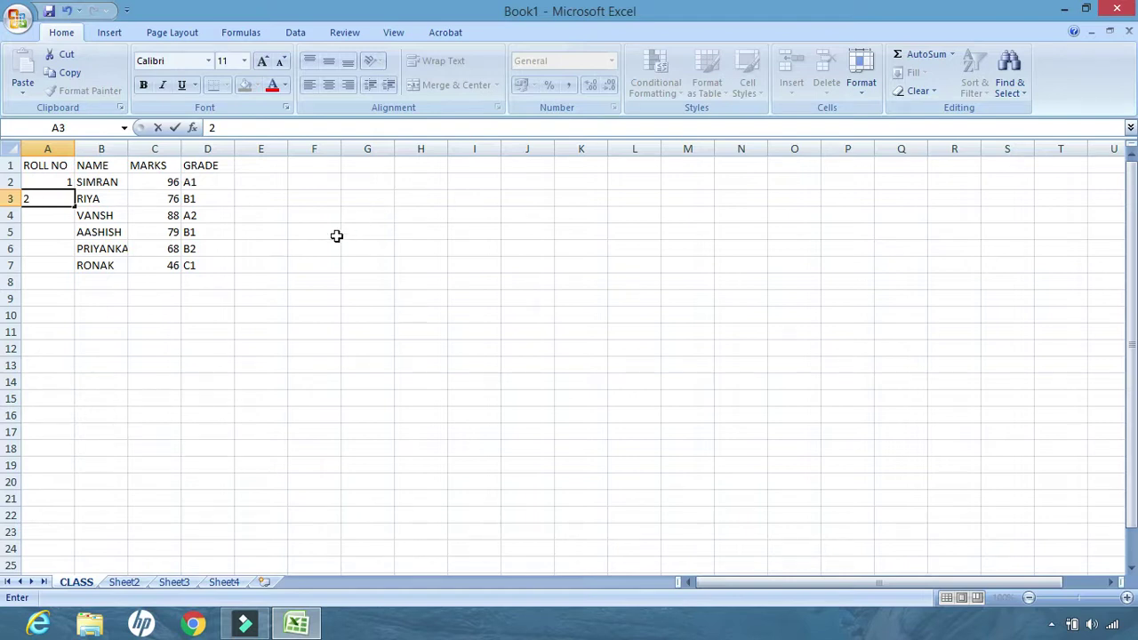
left_click(43, 218)
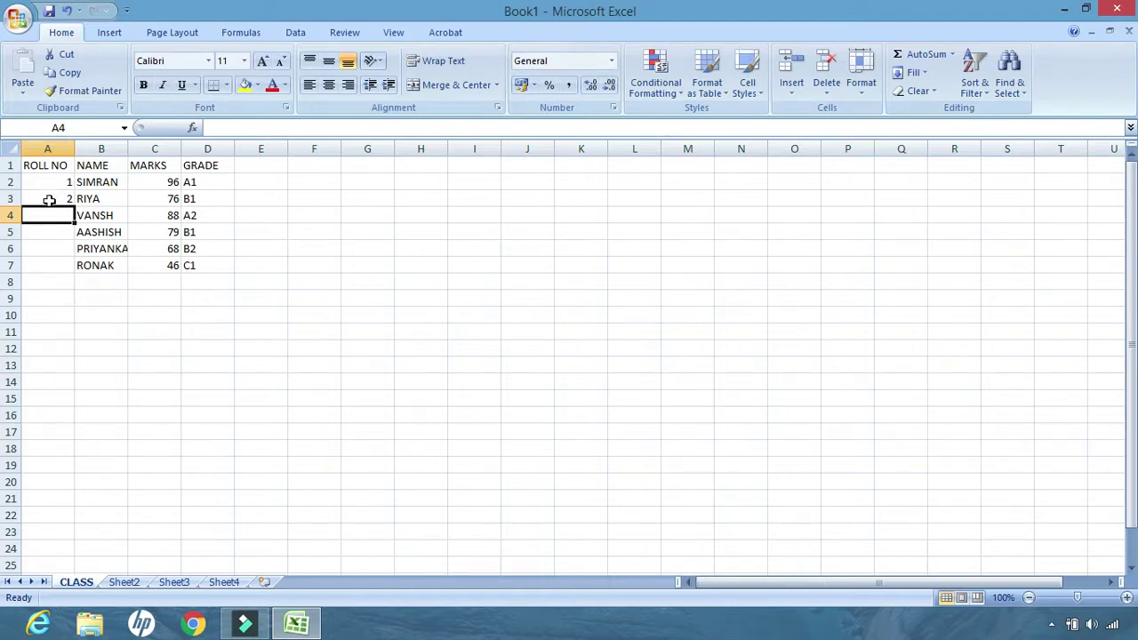
- Extend the roll number series from A2:A3 with the fill handle so A4:A7 read 3 to 6
left_click_drag(42, 178, 43, 199)
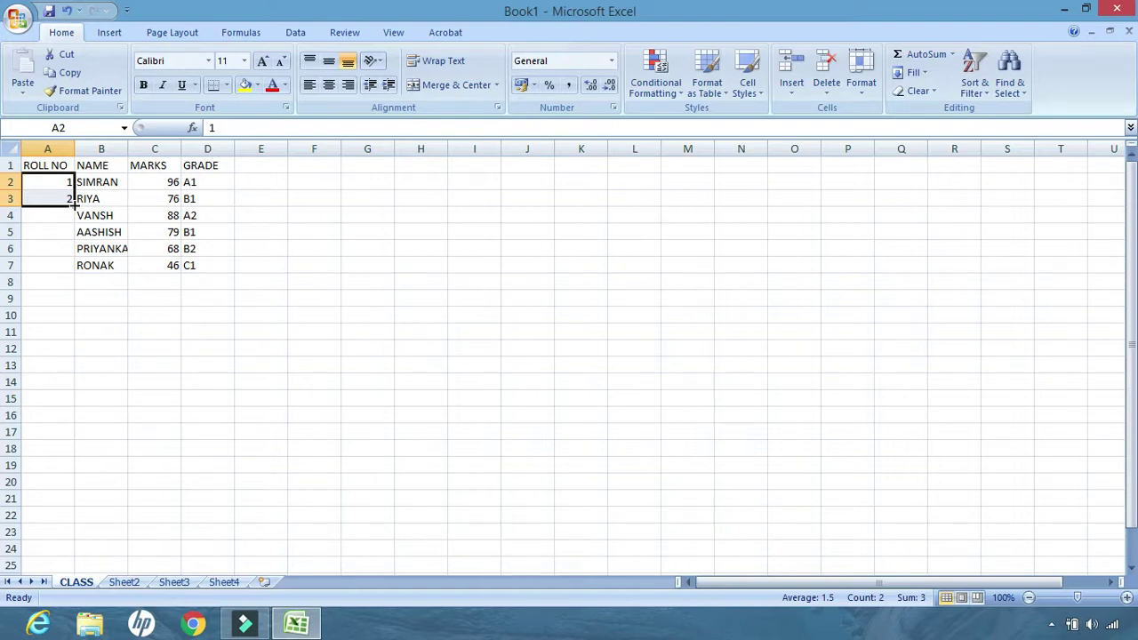
left_click_drag(75, 205, 74, 204)
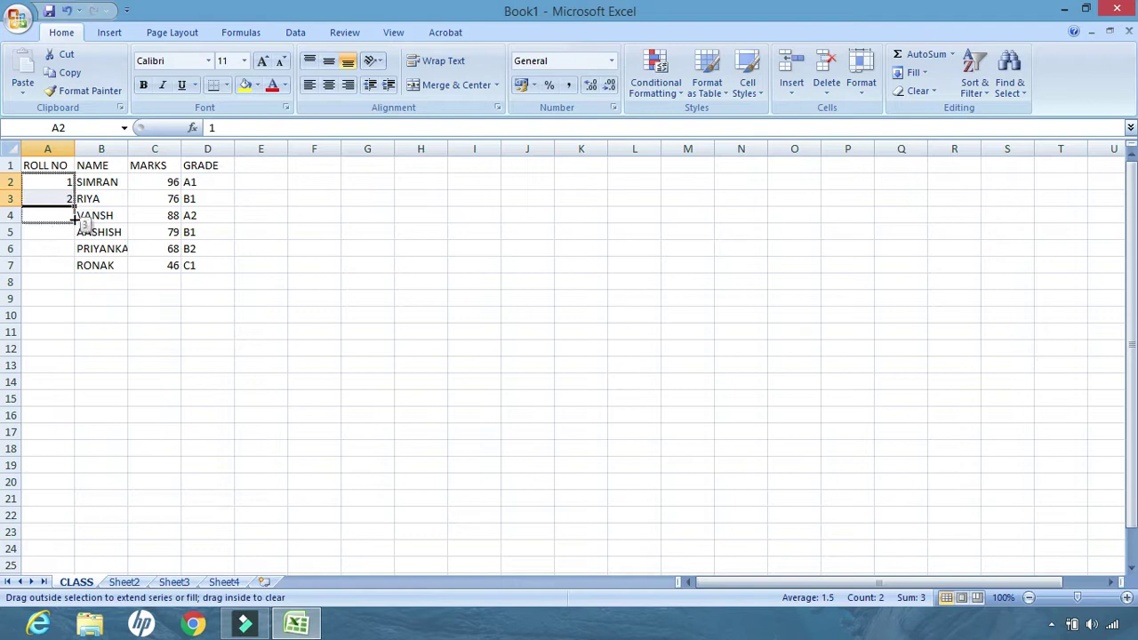
left_click_drag(74, 222, 74, 269)
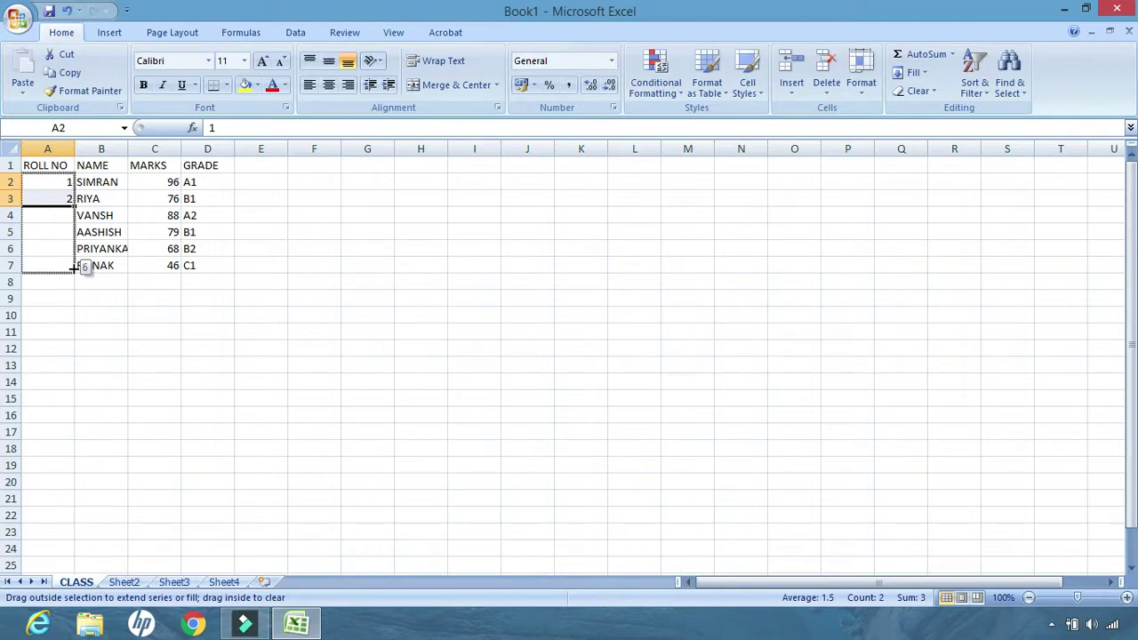
left_click_drag(74, 267, 74, 268)
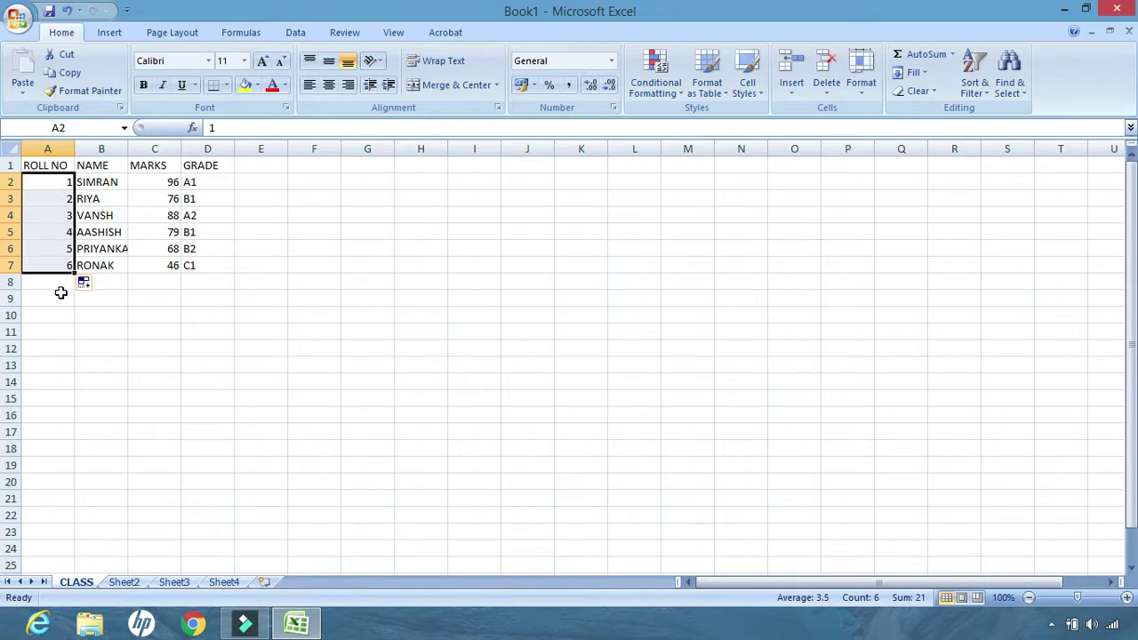
left_click(63, 286)
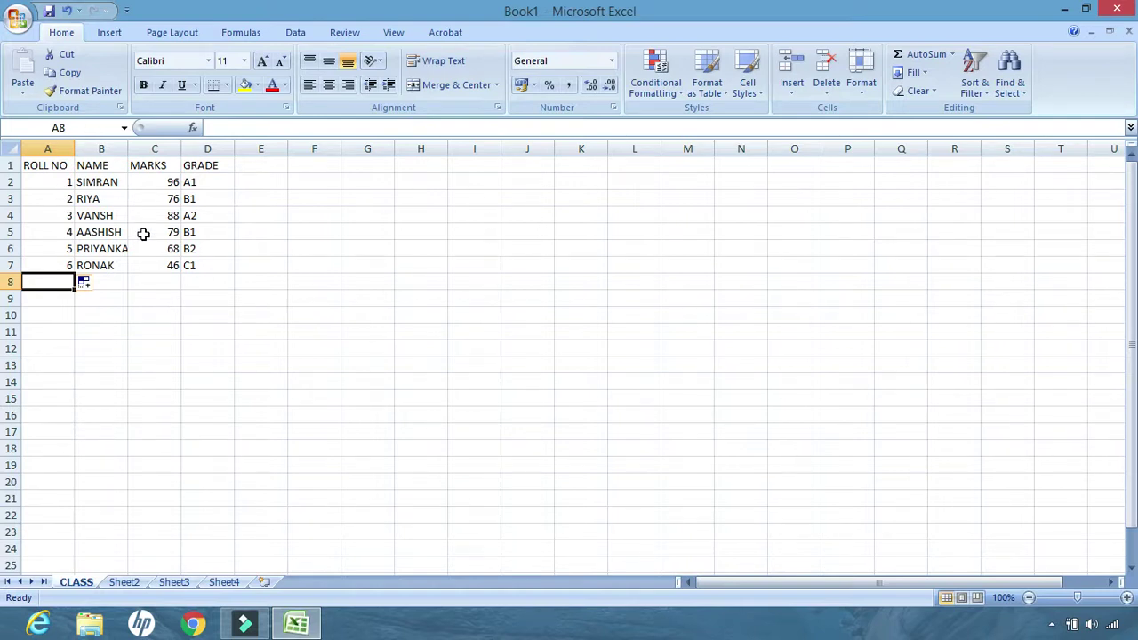
- Select column B (NAME) and hide it via Format > Hide & Unhide > Hide Columns
left_click(210, 282)
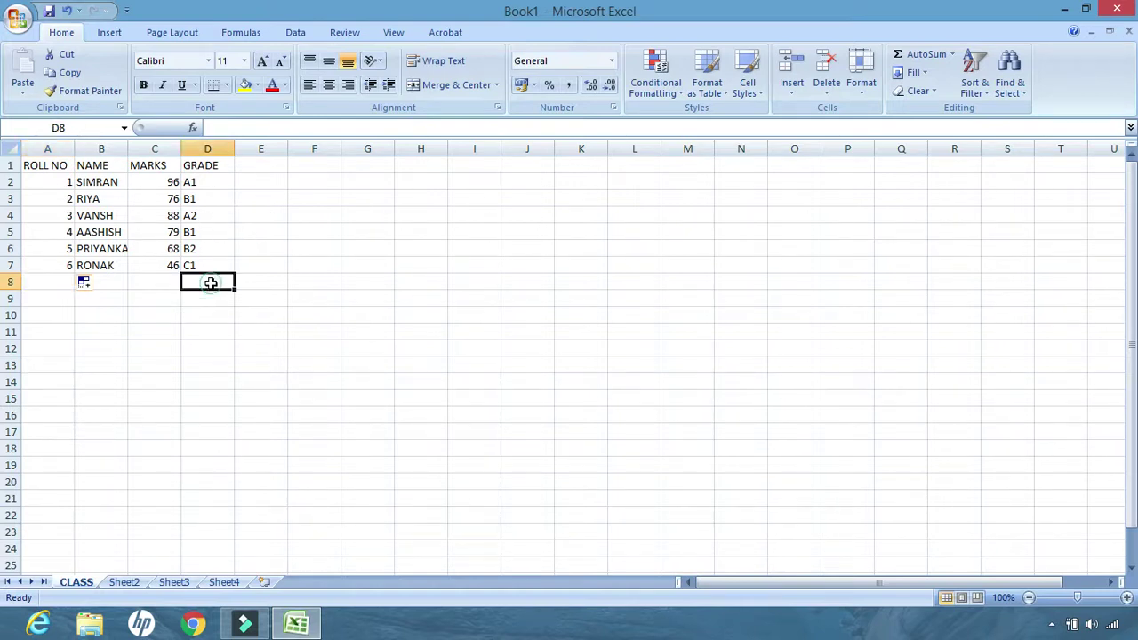
left_click(58, 283)
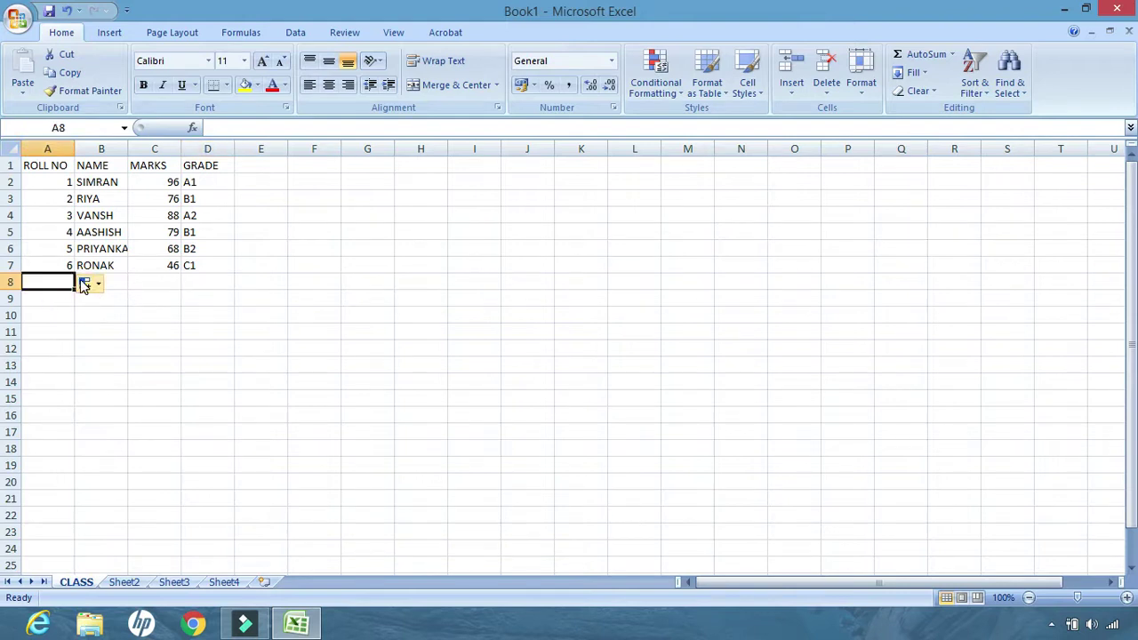
left_click(100, 147)
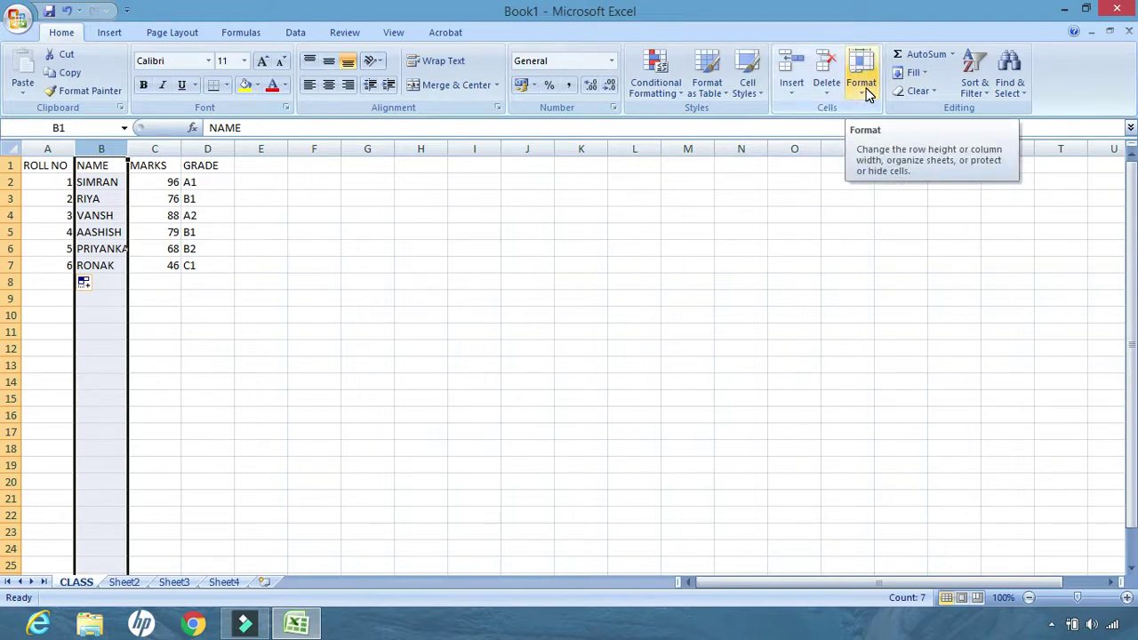
left_click(863, 87)
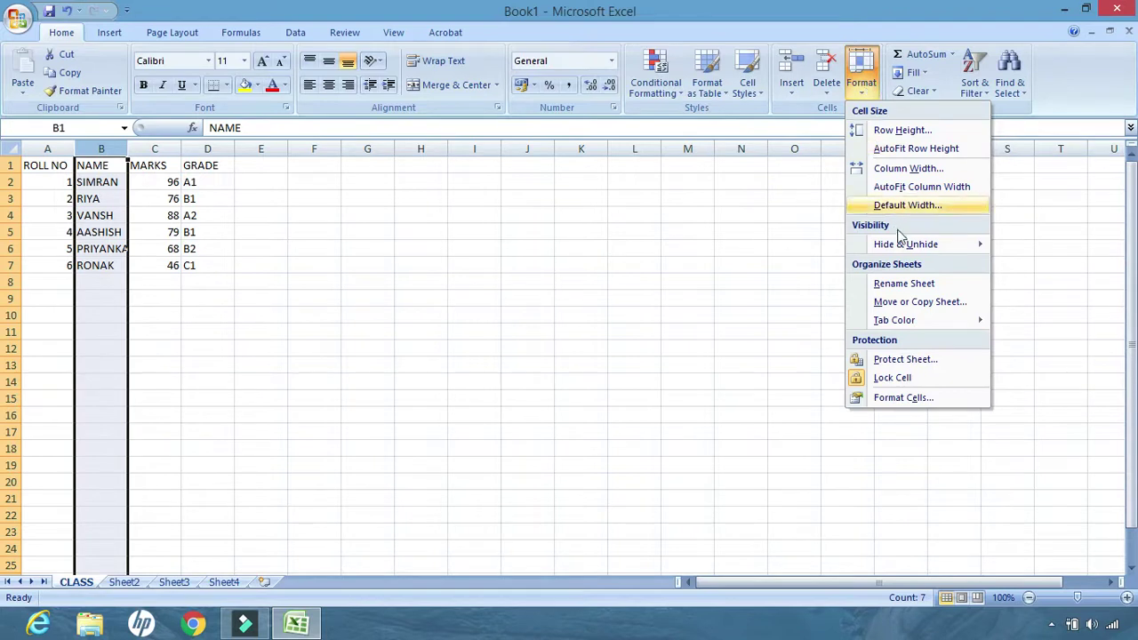
mouse_move(903, 243)
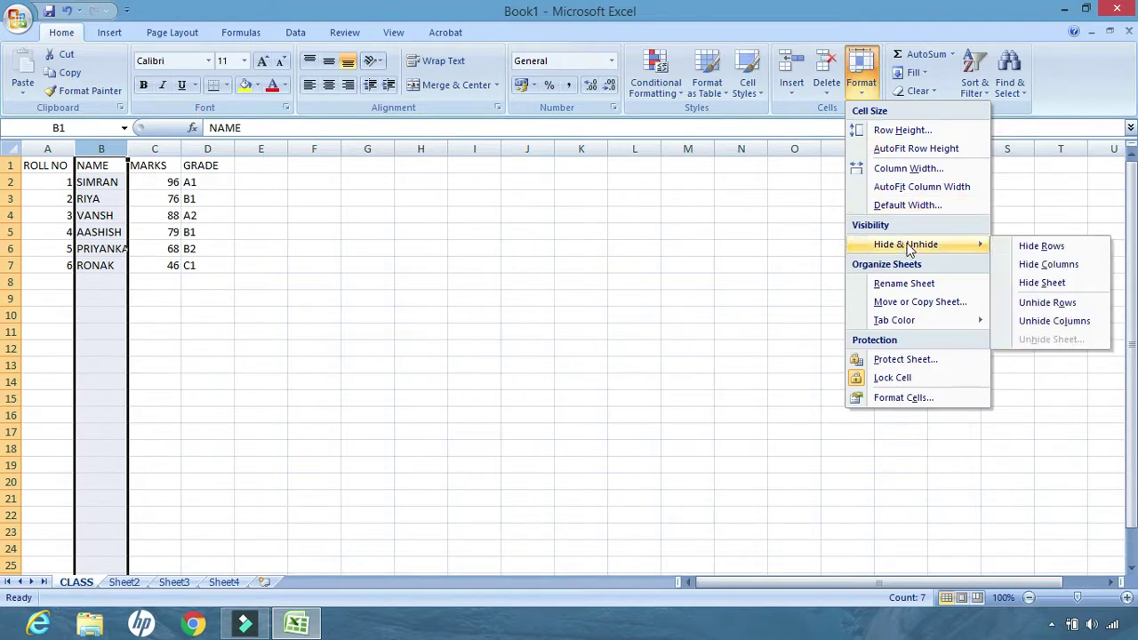
left_click(1038, 271)
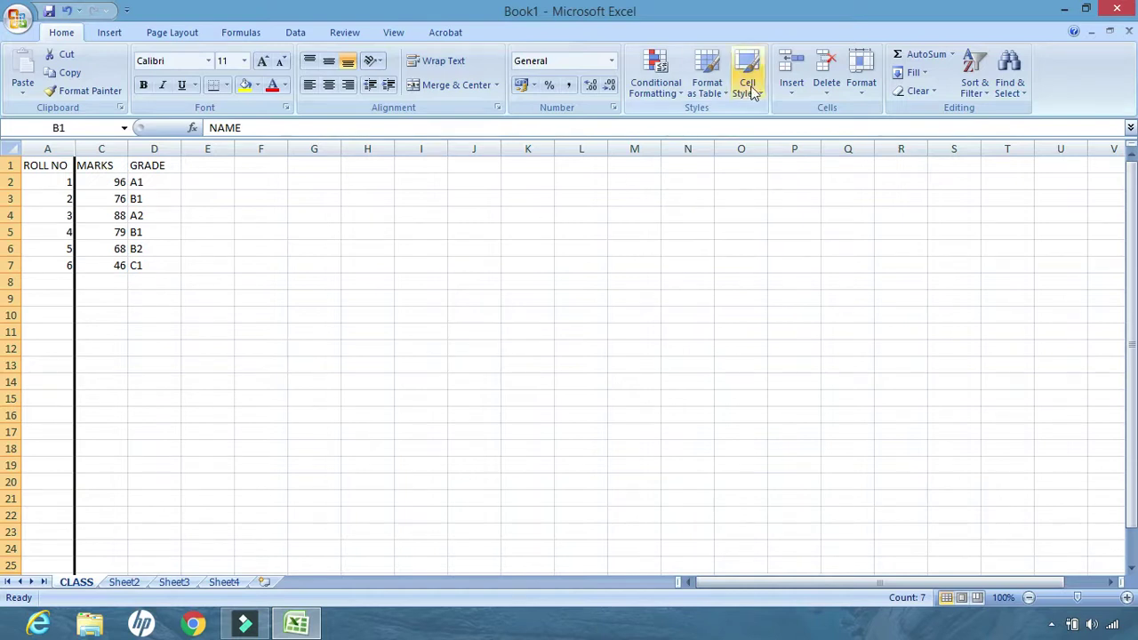
- Unhide column B so the NAME column shows again, then click cell F4
left_click(862, 88)
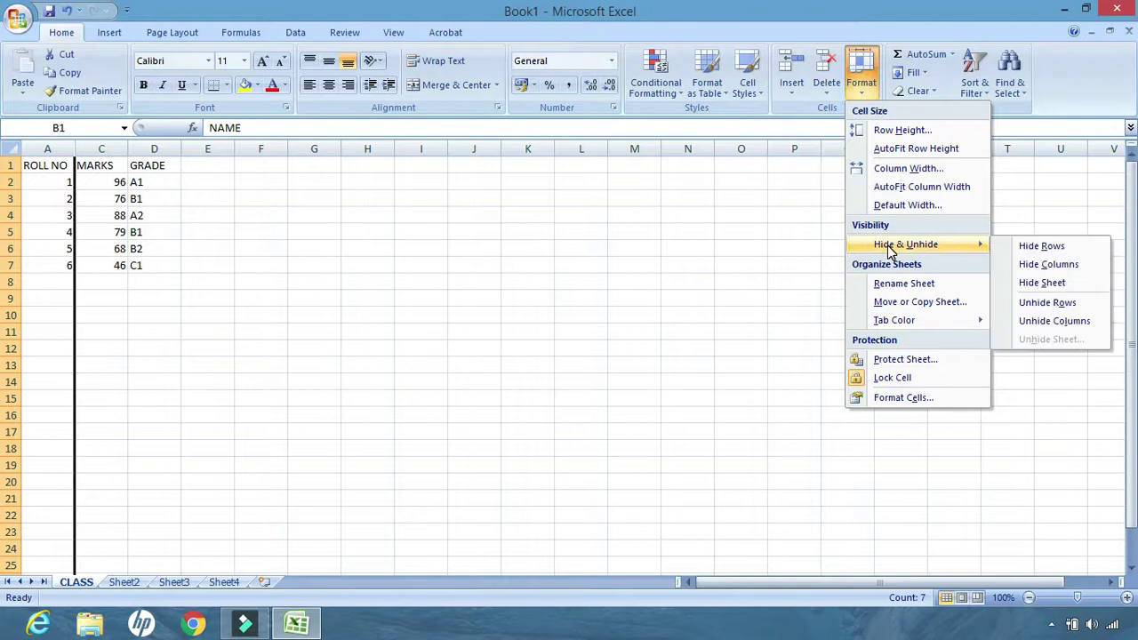
left_click(1058, 322)
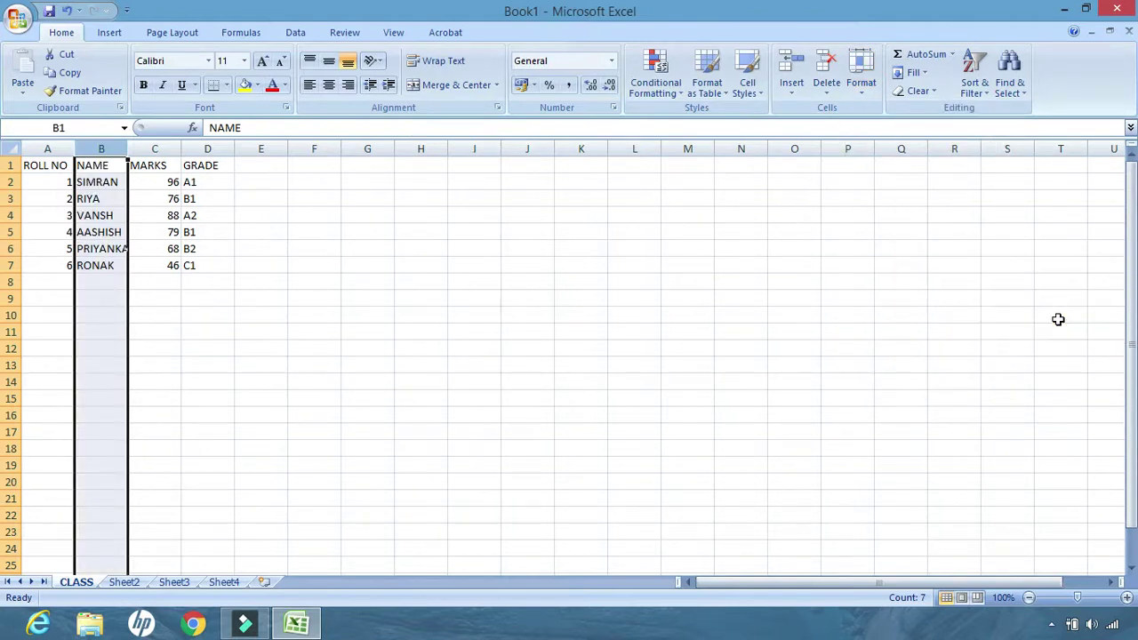
left_click(301, 216)
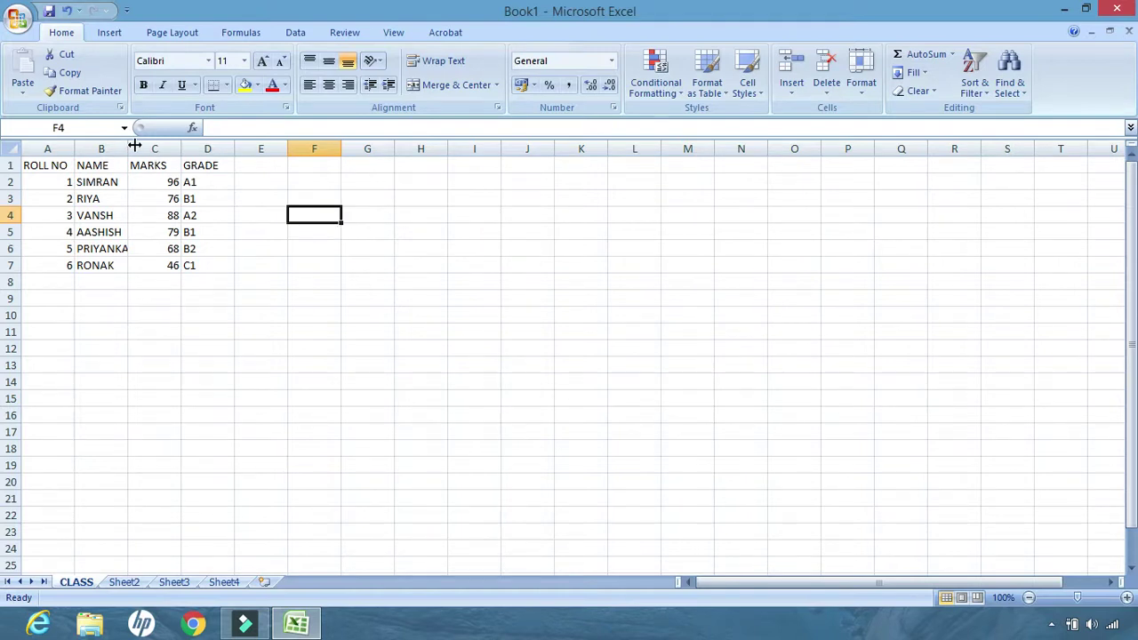
- Widen column B to fit the longest student name, then try Filter and dismiss its range error
left_click_drag(128, 148, 270, 149)
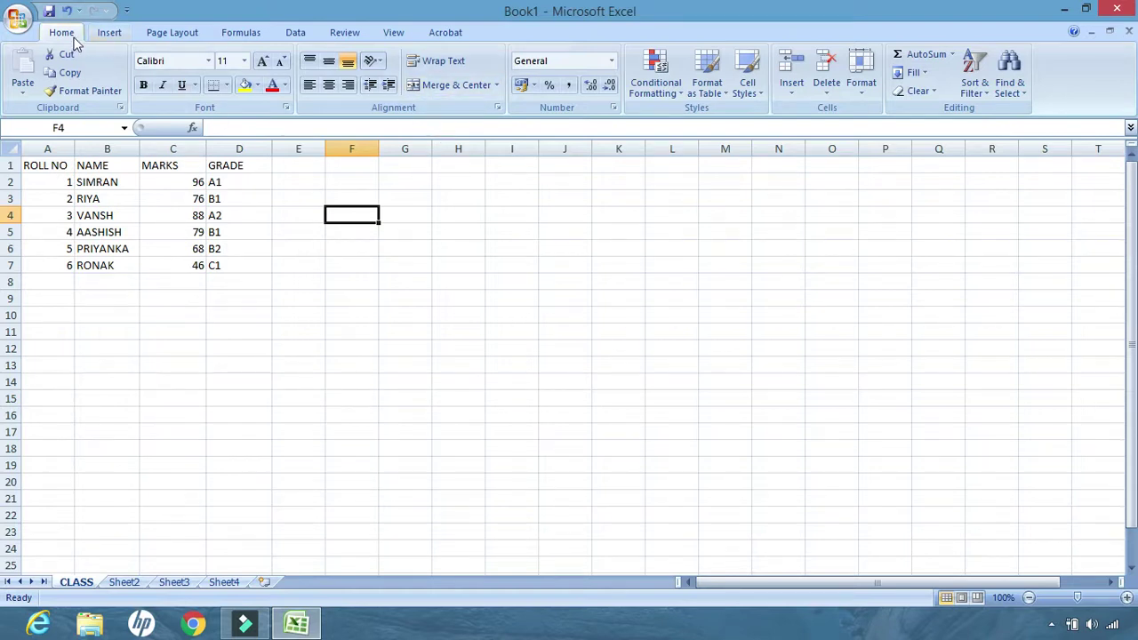
left_click(989, 92)
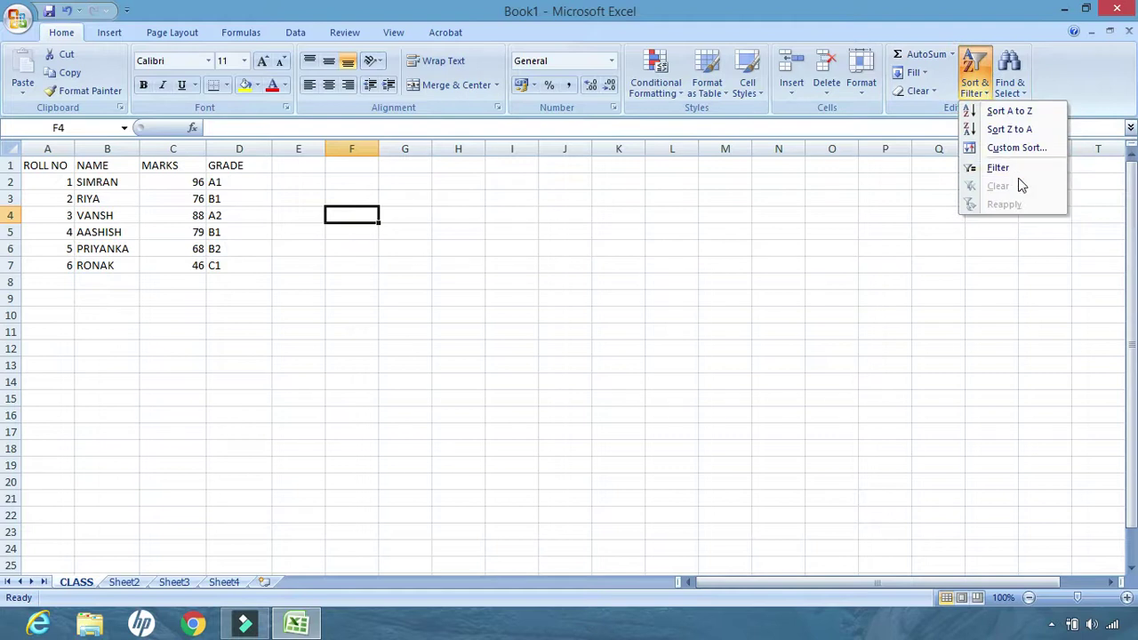
left_click(1004, 170)
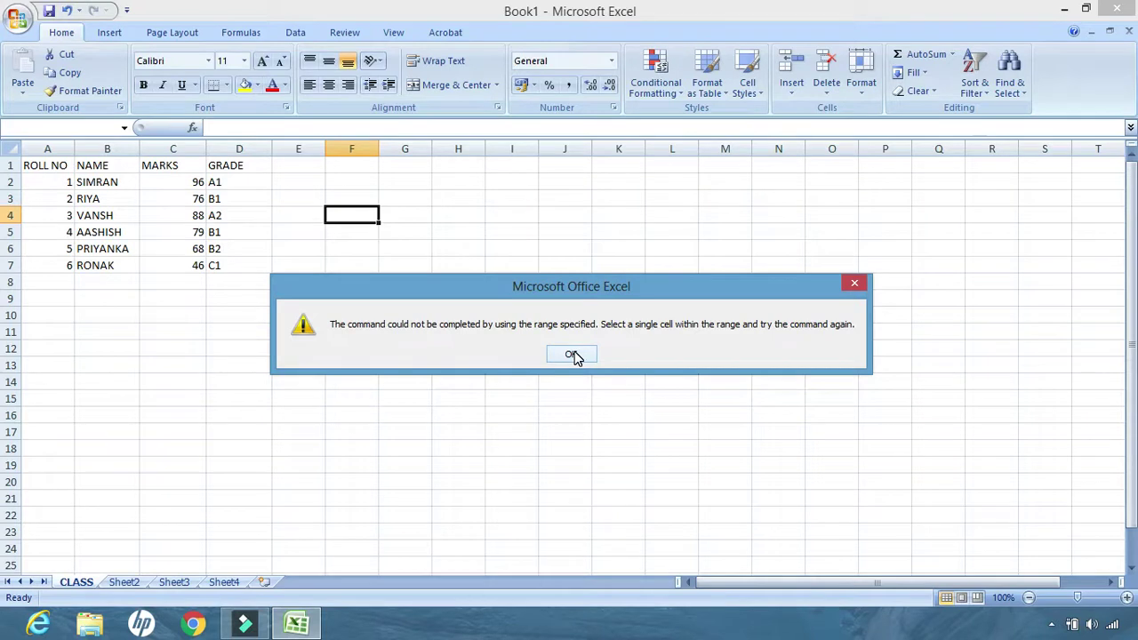
left_click(573, 355)
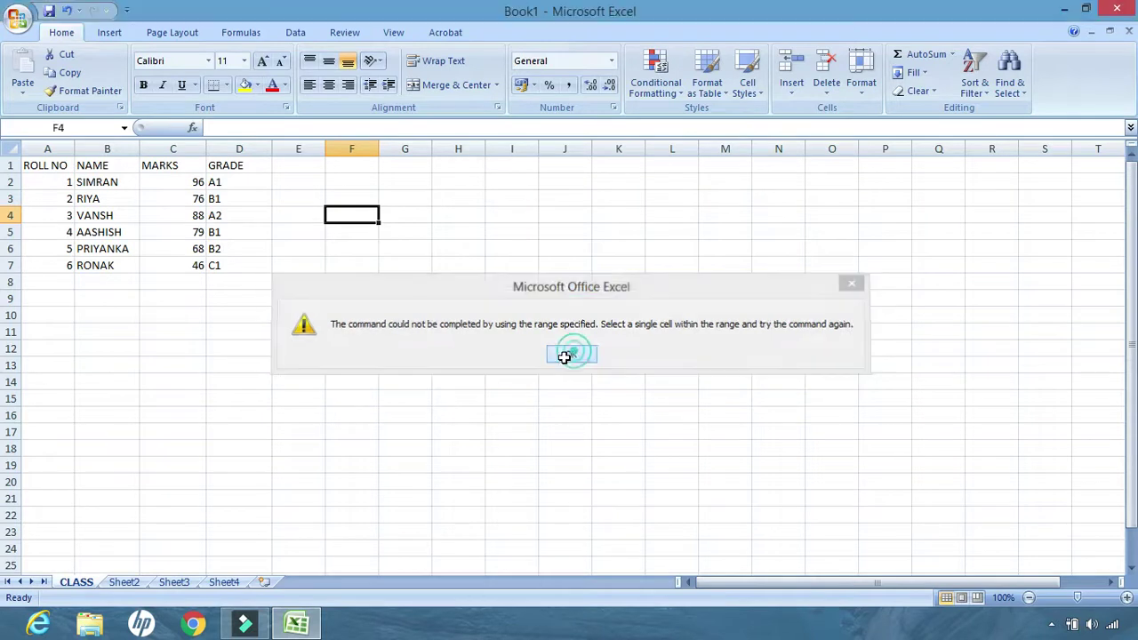
- Select the GRADE column (column D) and turn on filtering
left_click(229, 142)
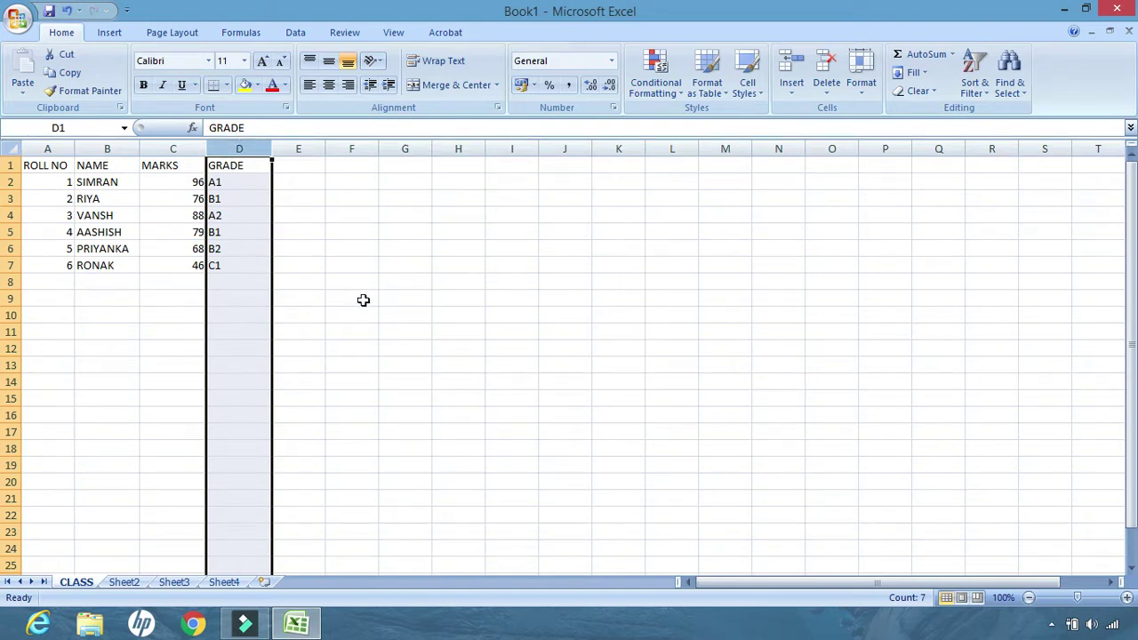
left_click(985, 90)
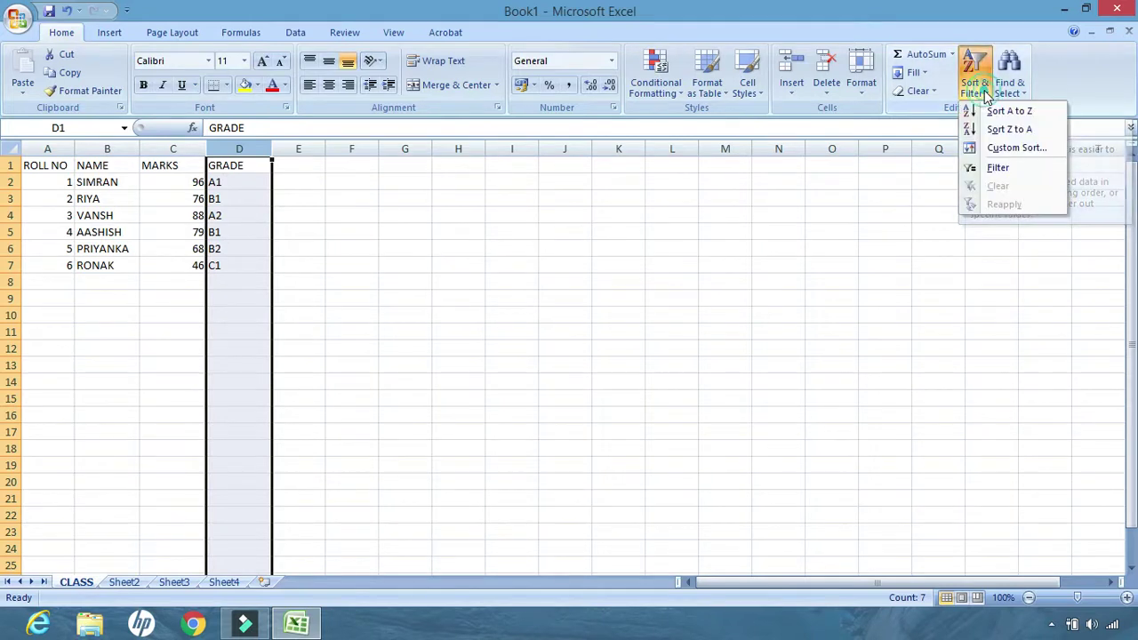
left_click(998, 169)
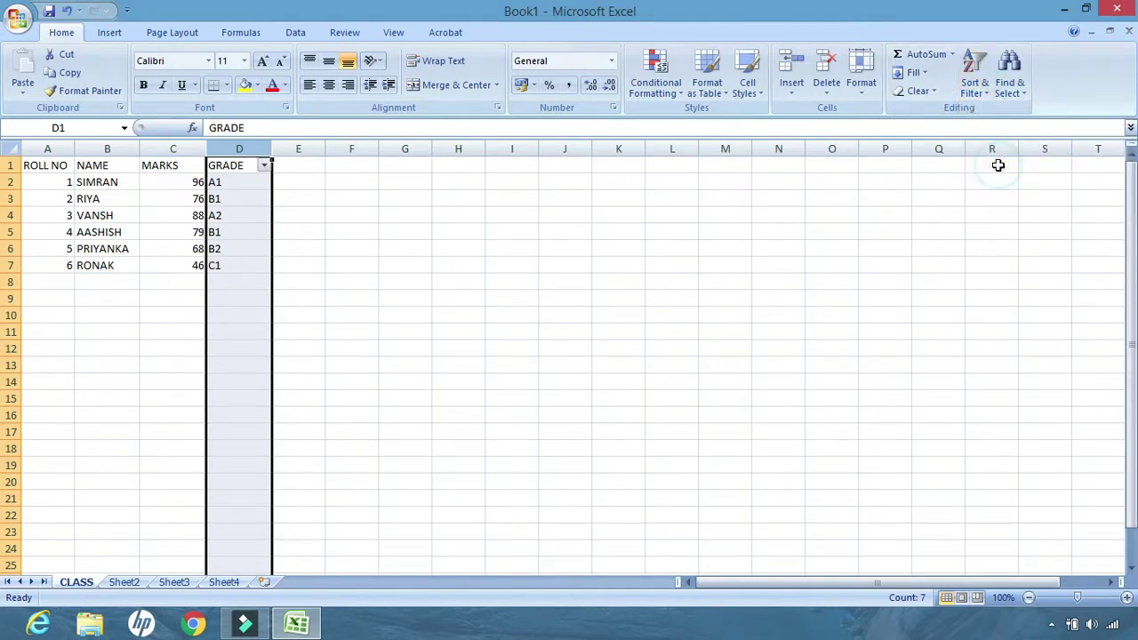
- Uncheck B1, B2 and C1 in the GRADE filter so only A1 and A2 students show
left_click(264, 166)
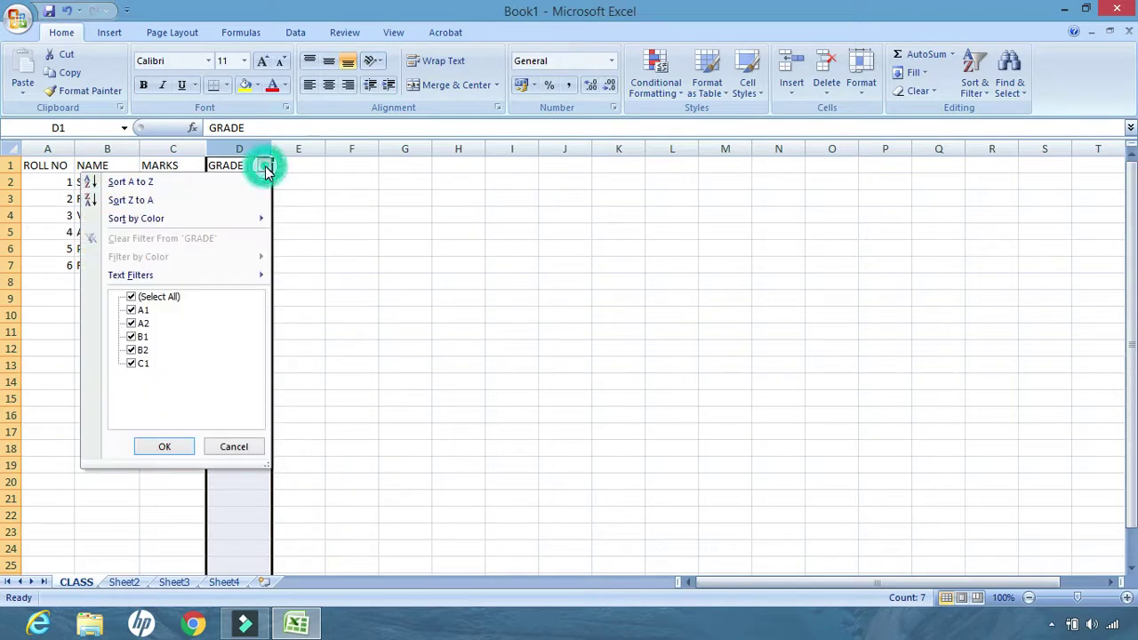
left_click(135, 337)
left_click(133, 350)
left_click(133, 364)
left_click(165, 447)
left_click(459, 333)
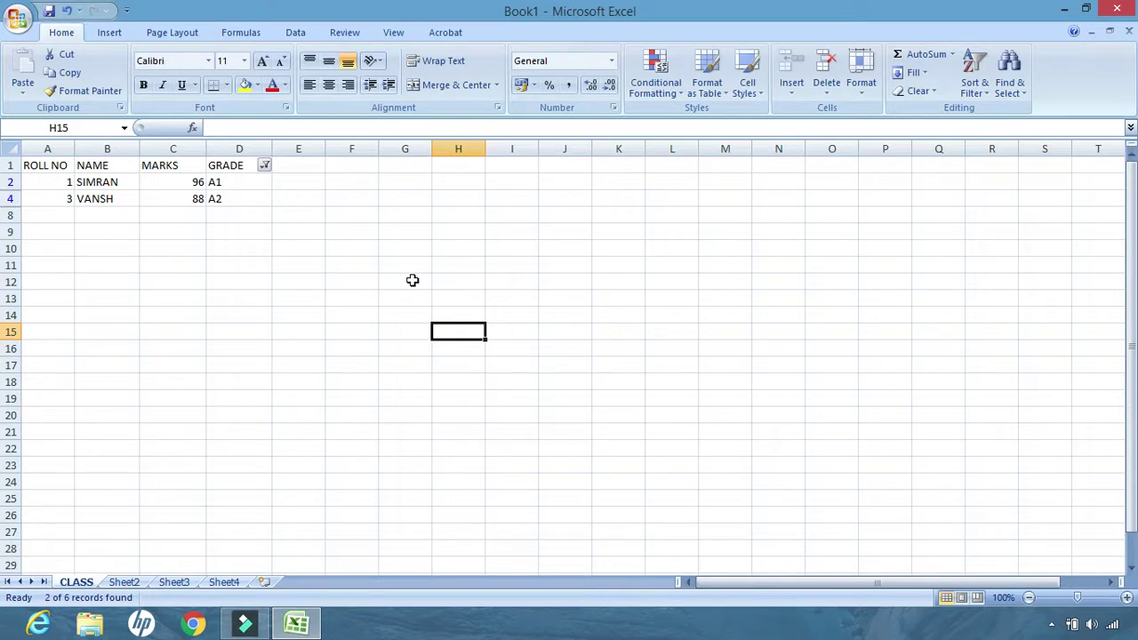
- Switch off the Sort & Filter filter so all six students are listed again
left_click(974, 80)
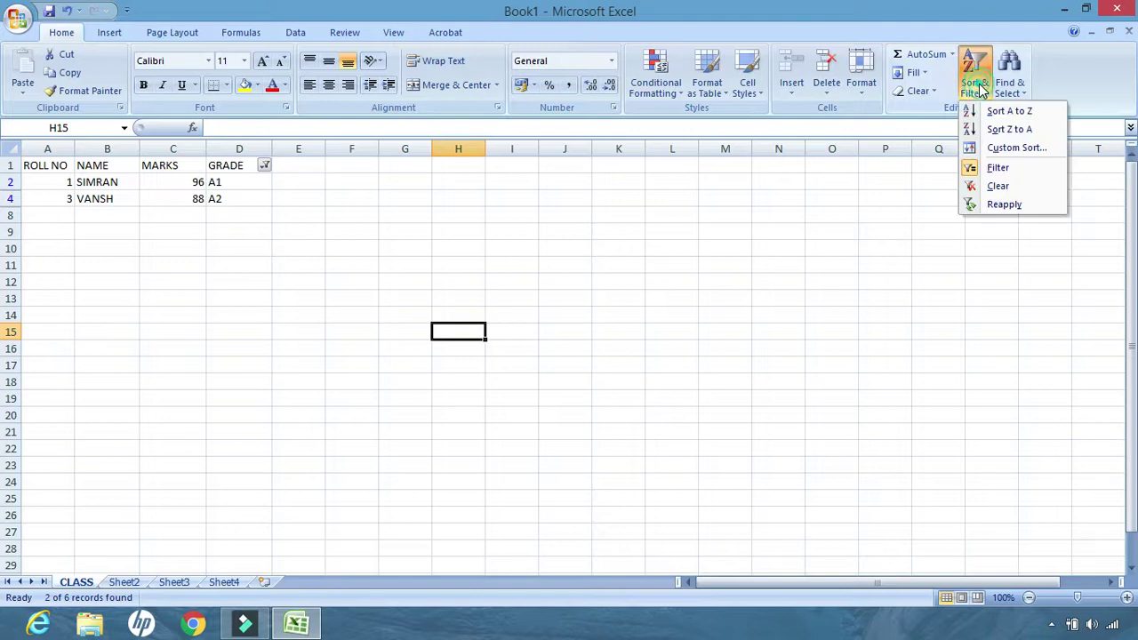
left_click(996, 168)
left_click(321, 251)
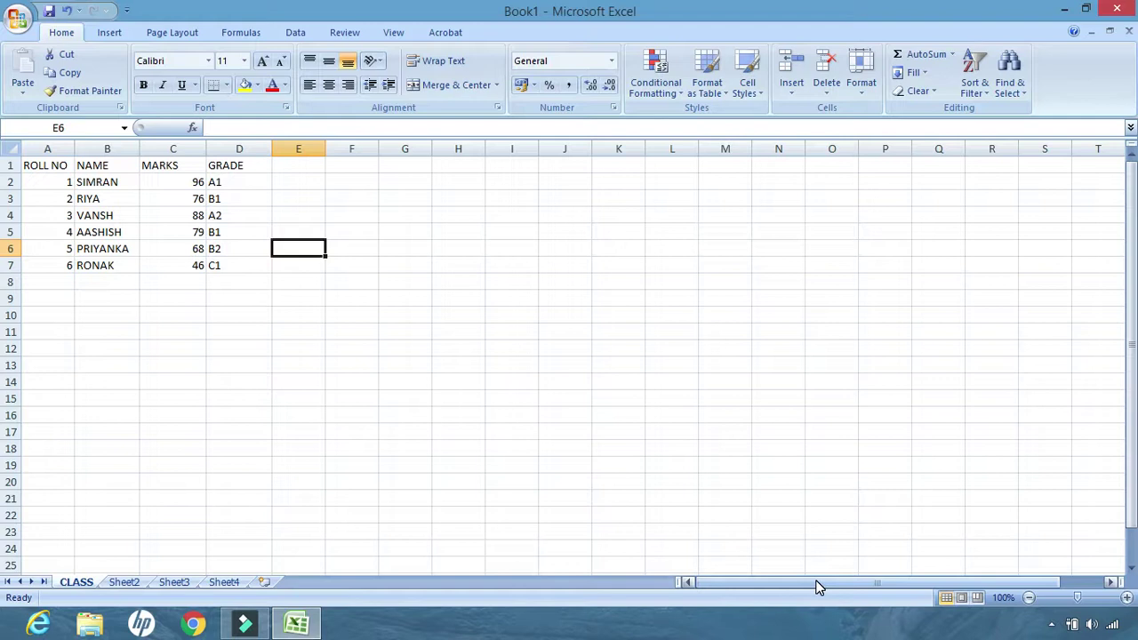
- Scroll the sheet sideways and down to review the table, then switch to the View tab
left_click_drag(818, 587, 942, 586)
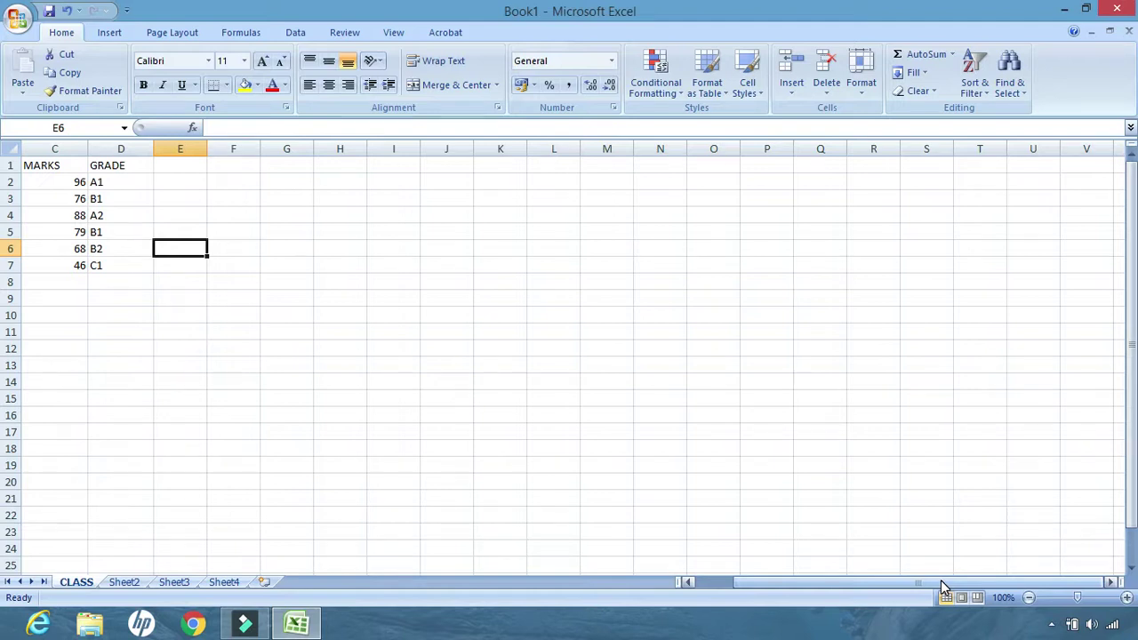
left_click_drag(942, 586, 821, 590)
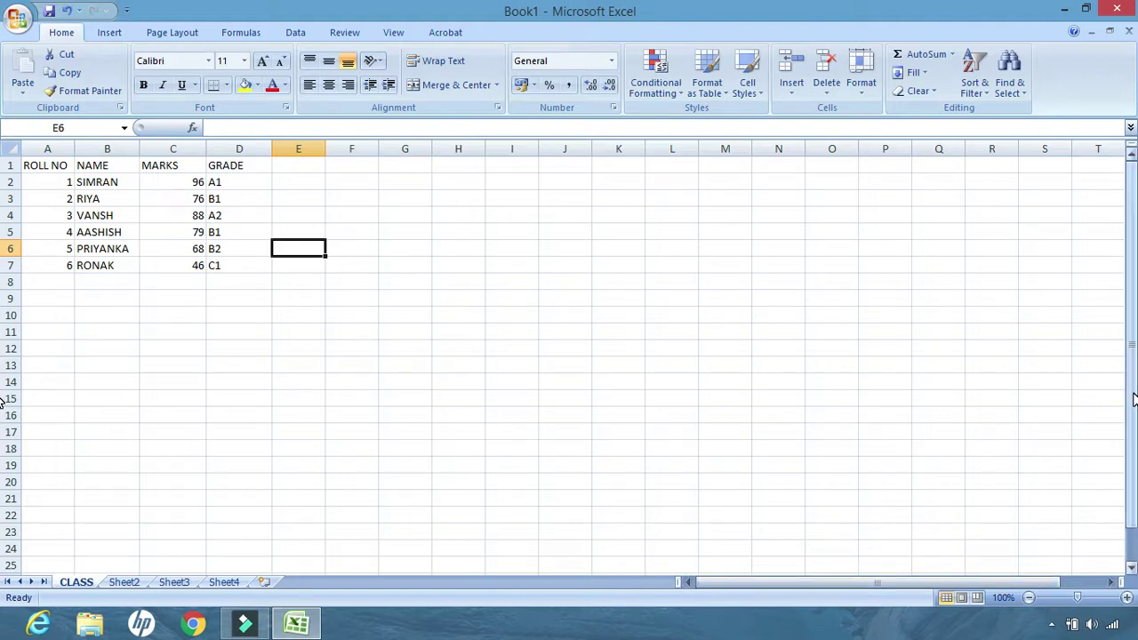
scroll(1132, 399, "down", 7)
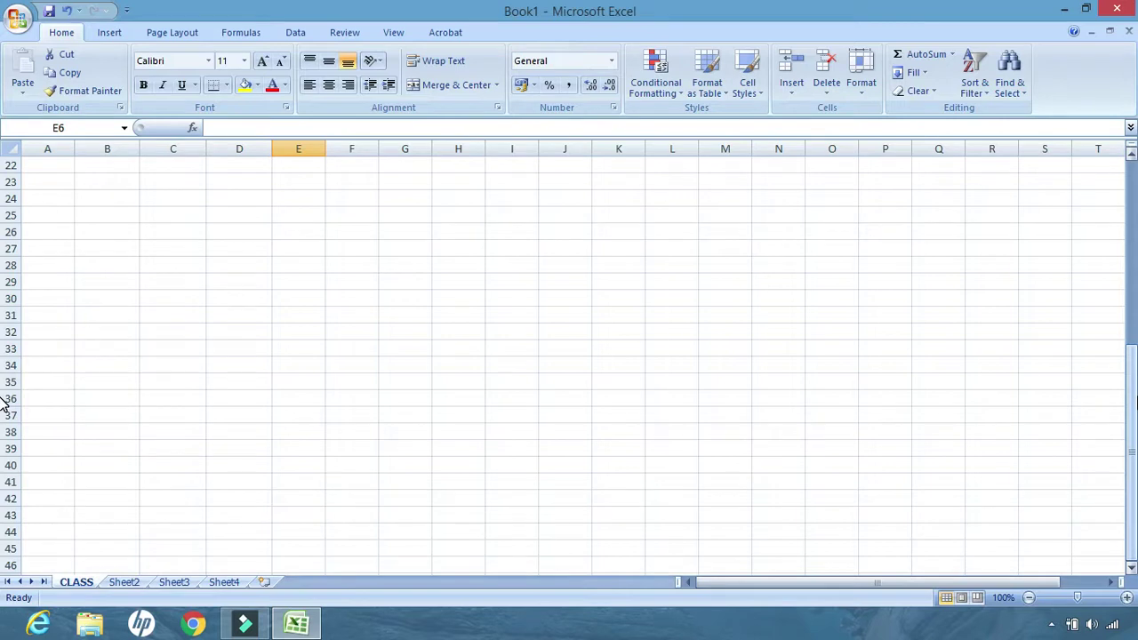
scroll(4, 402, "down", 4)
scroll(3, 404, "down", 5)
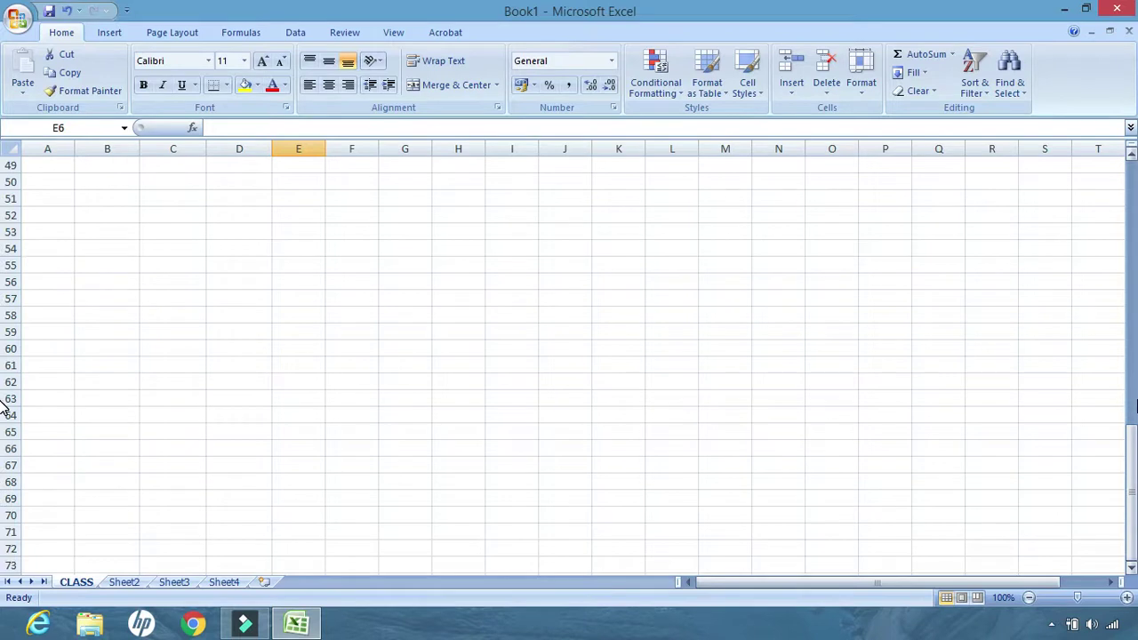
scroll(3, 407, "down", 4)
scroll(3, 407, "up", 20)
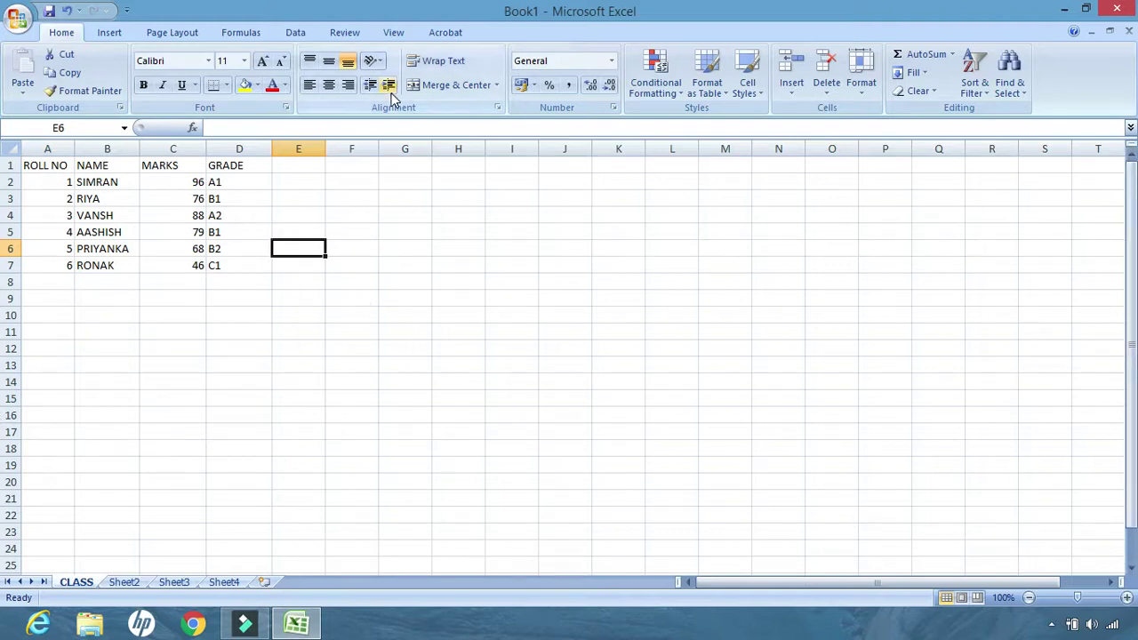
left_click(394, 33)
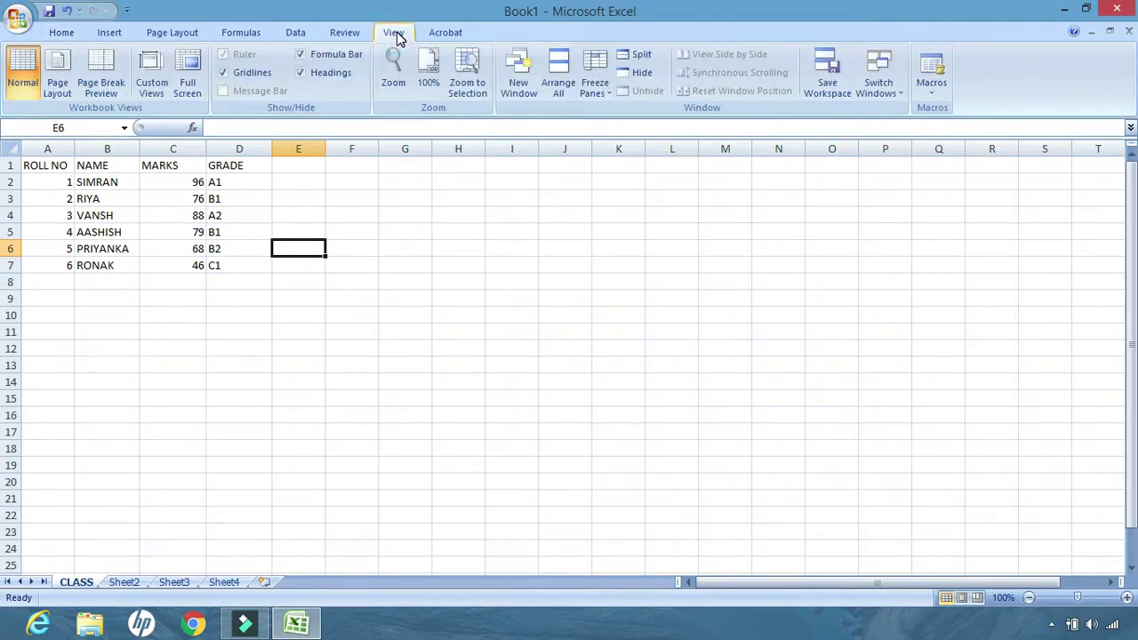
- Apply Freeze Top Row and scroll down and up to confirm the headers stay visible
left_click(607, 99)
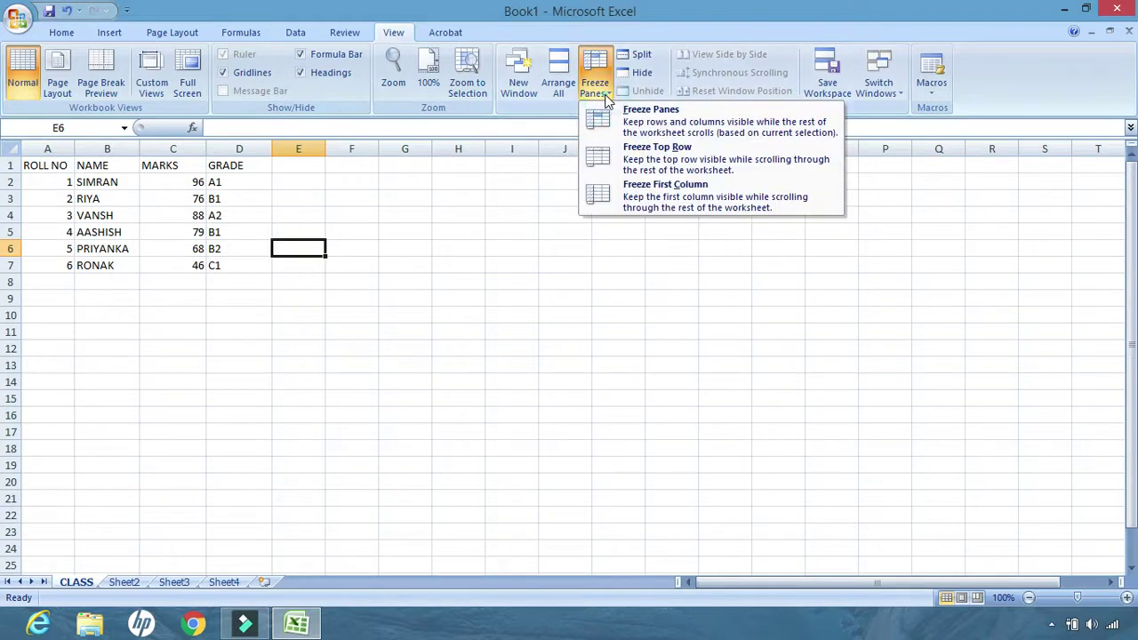
left_click(637, 158)
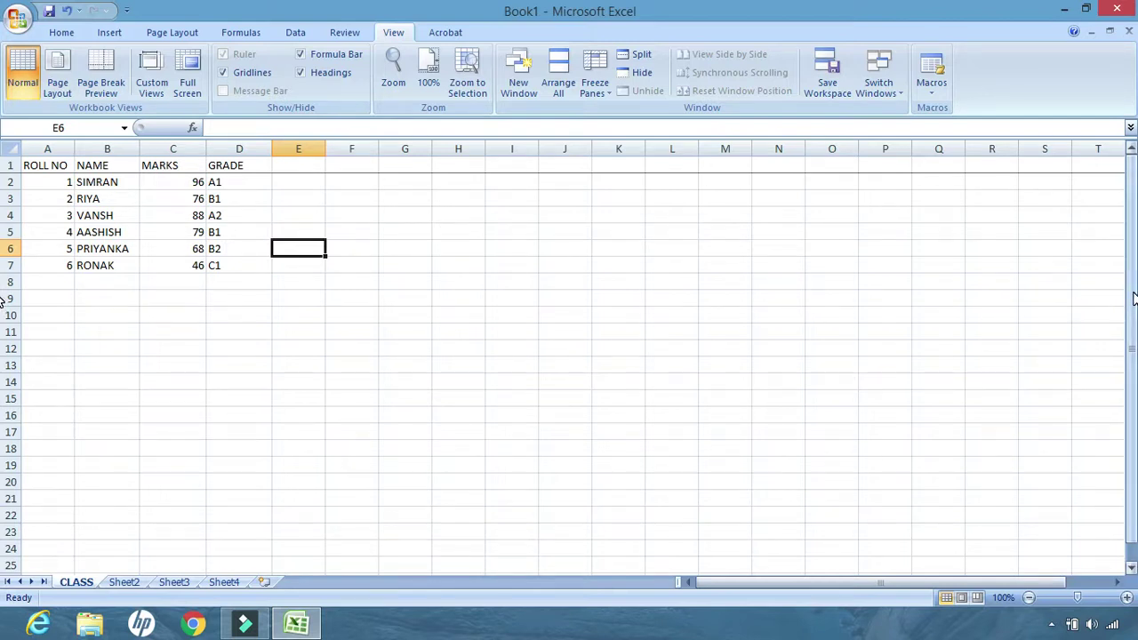
scroll(1133, 298, "down", 9)
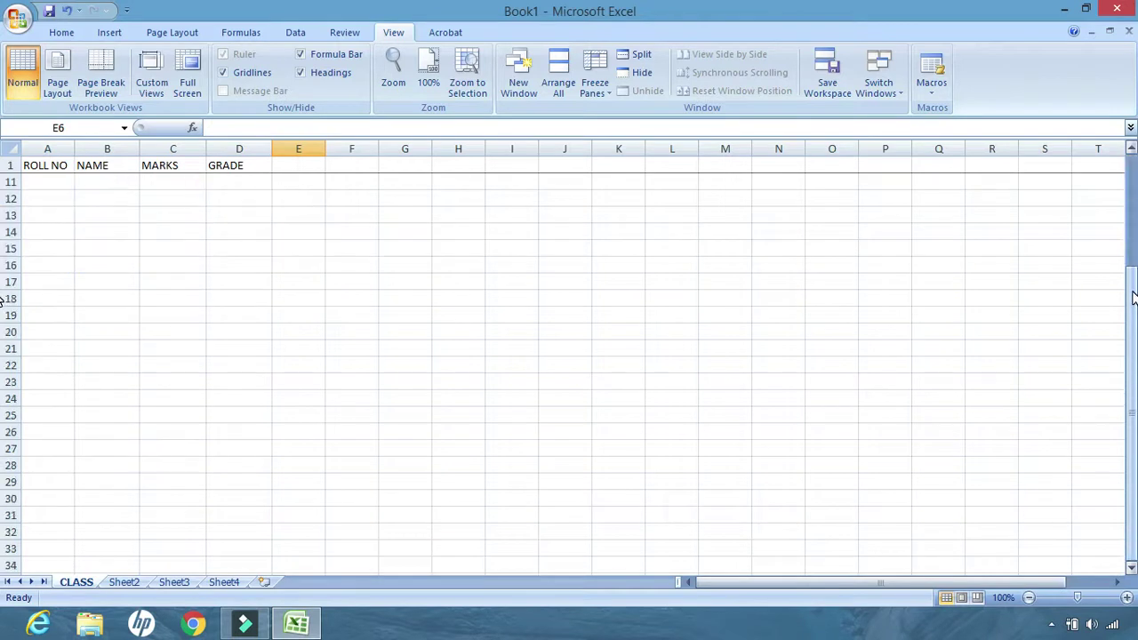
scroll(1133, 298, "down", 2)
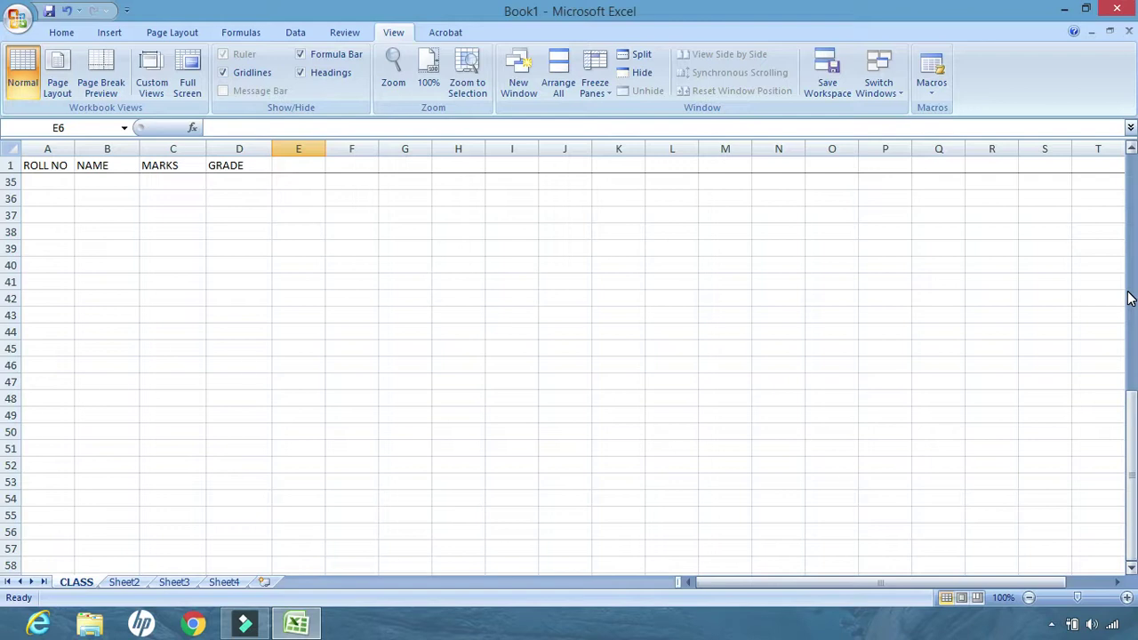
scroll(1130, 298, "up", 11)
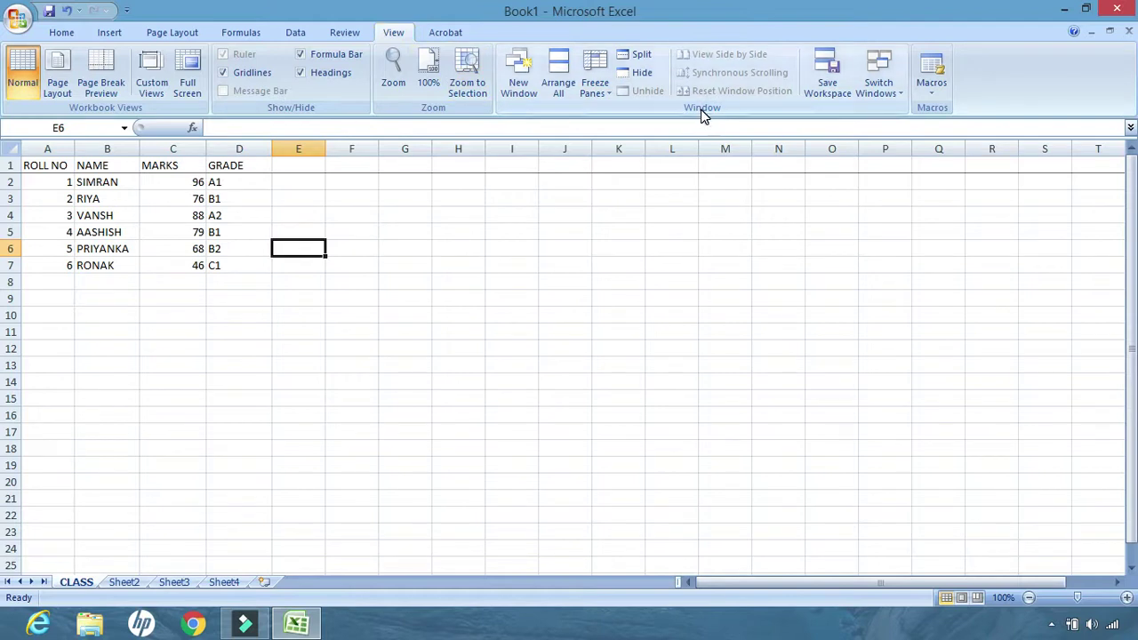
- Unfreeze the top row, apply Freeze First Column, and drag the horizontal scrollbar to test it
left_click(606, 91)
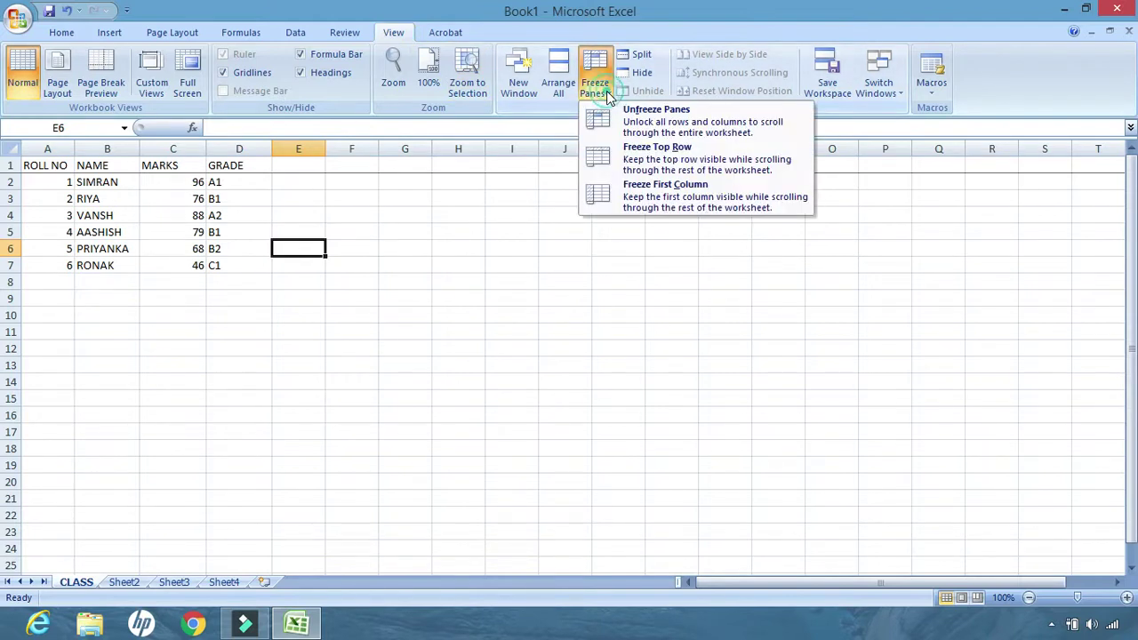
left_click(655, 118)
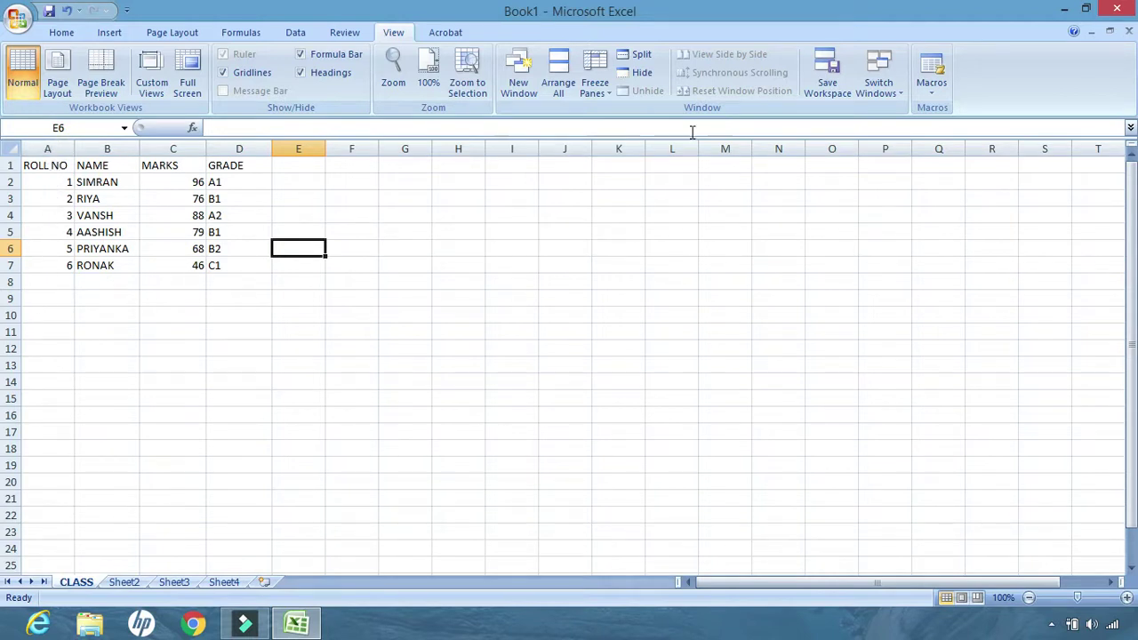
left_click(595, 86)
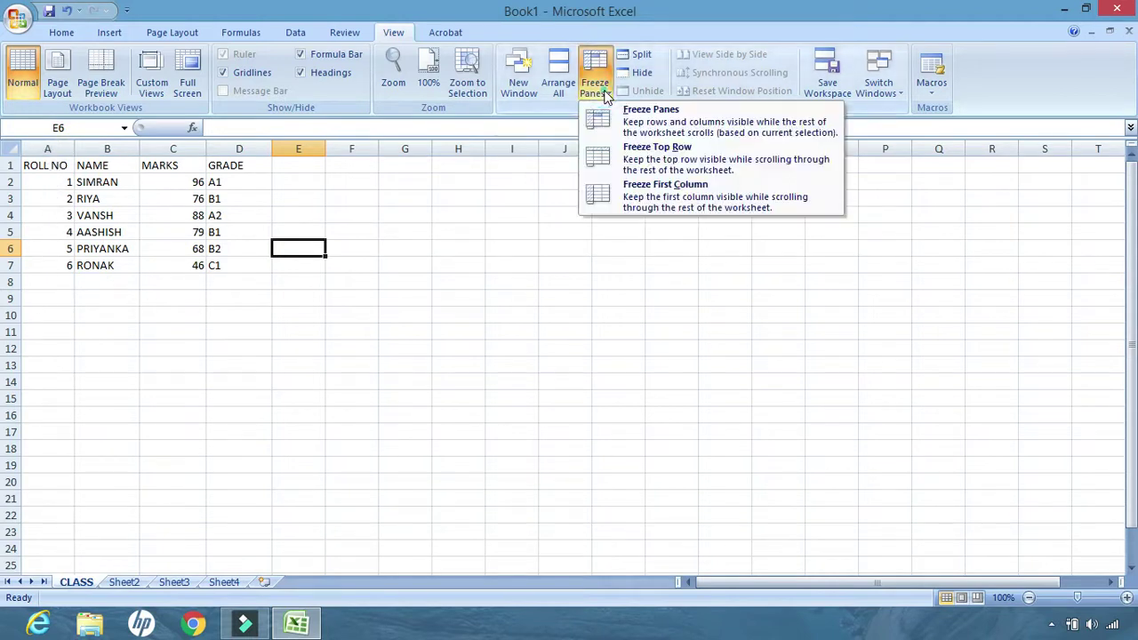
left_click(662, 198)
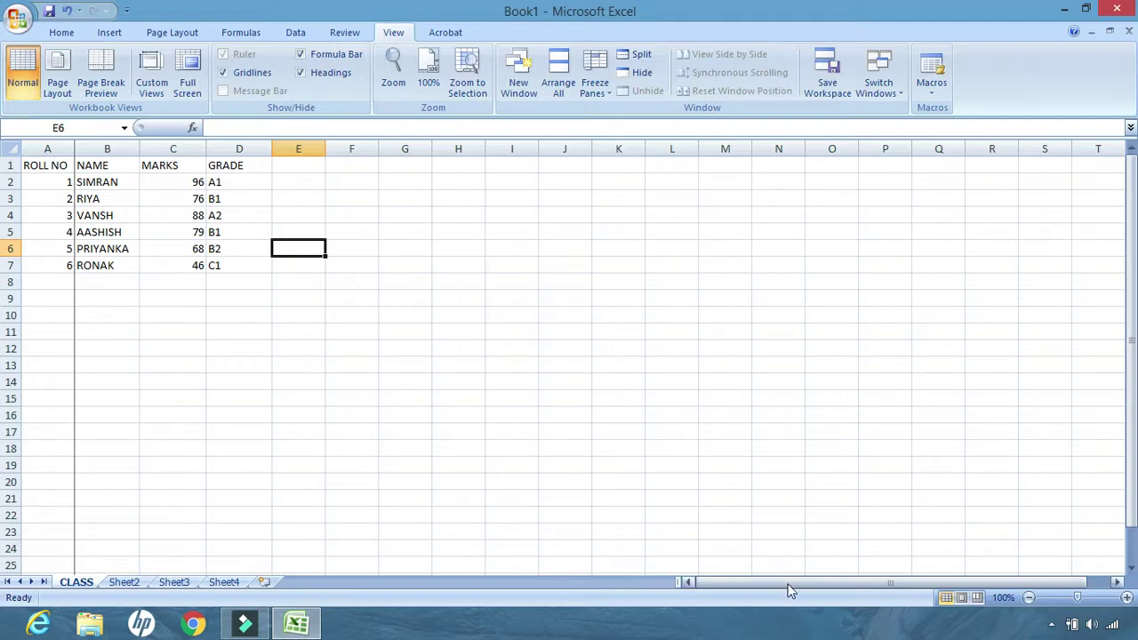
left_click_drag(788, 586, 945, 579)
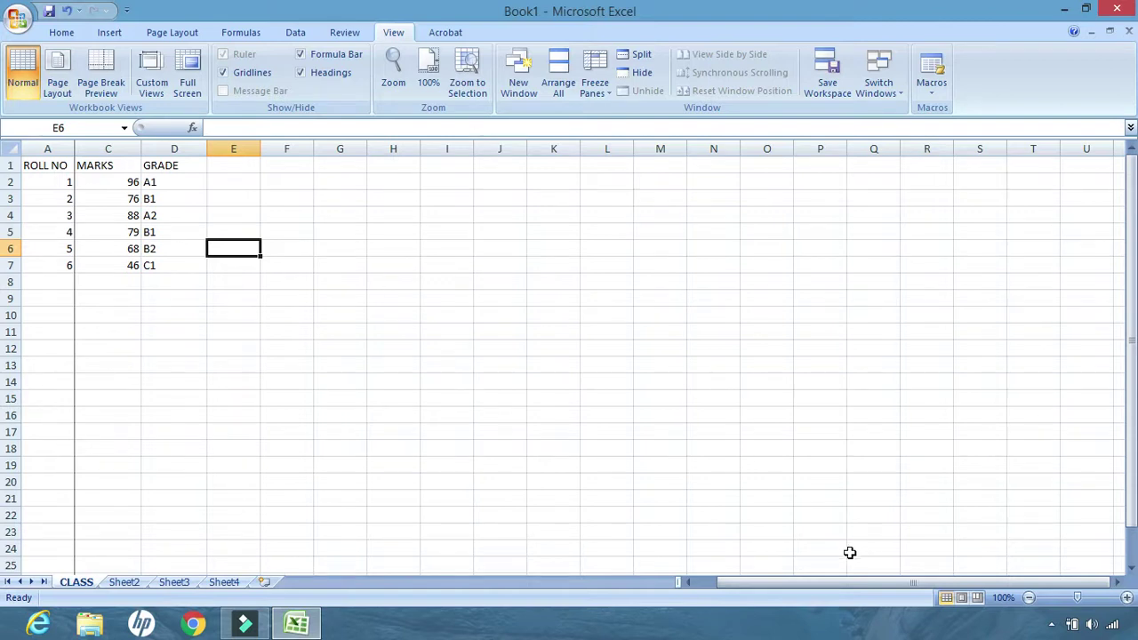
left_click_drag(818, 583, 659, 591)
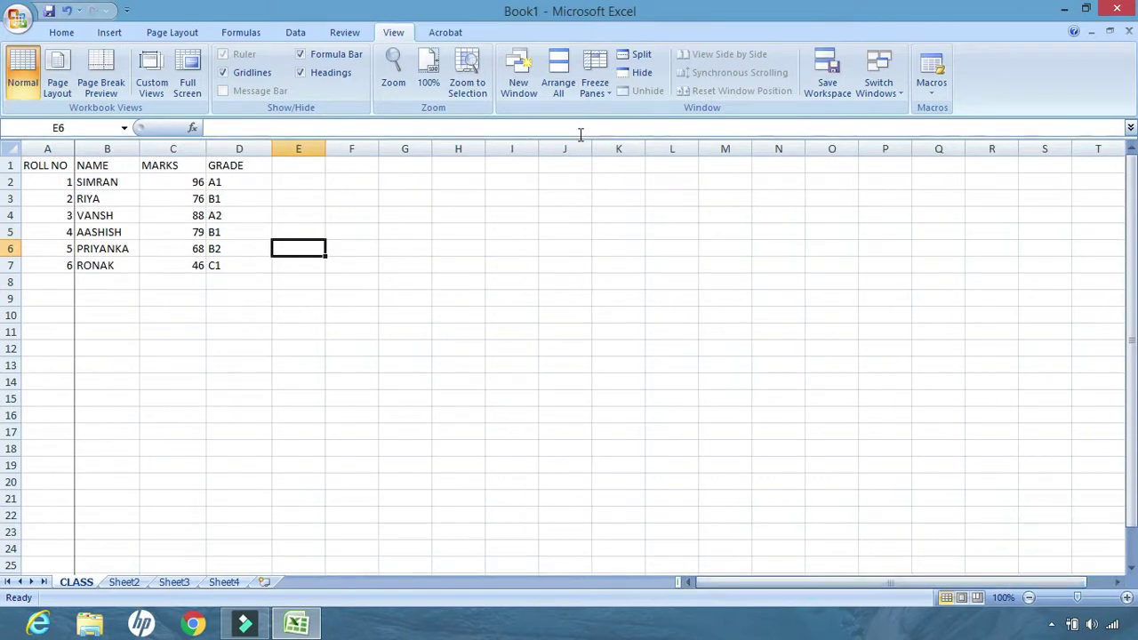
- Unfreeze panes, select cell H7, and return to the Home tab
left_click(602, 91)
left_click(640, 114)
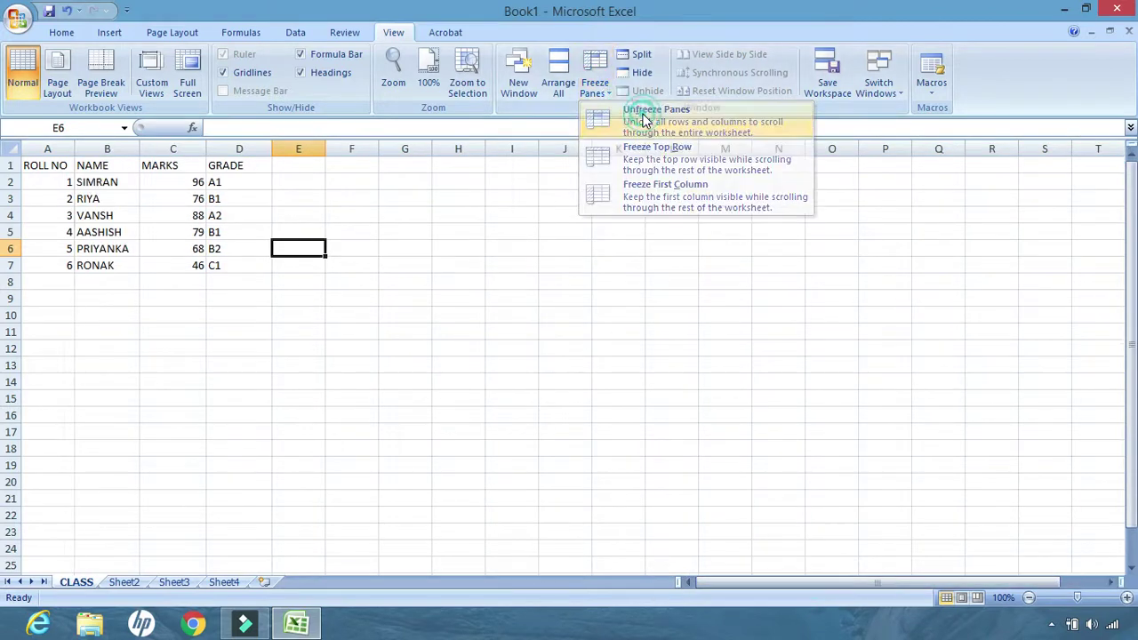
left_click(469, 267)
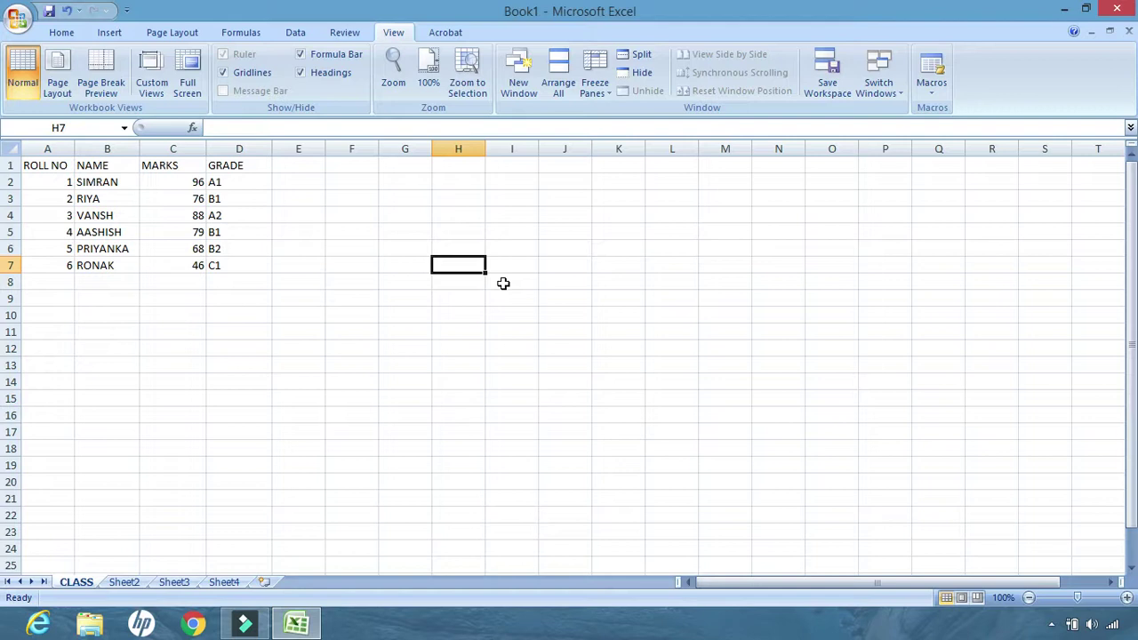
left_click(63, 35)
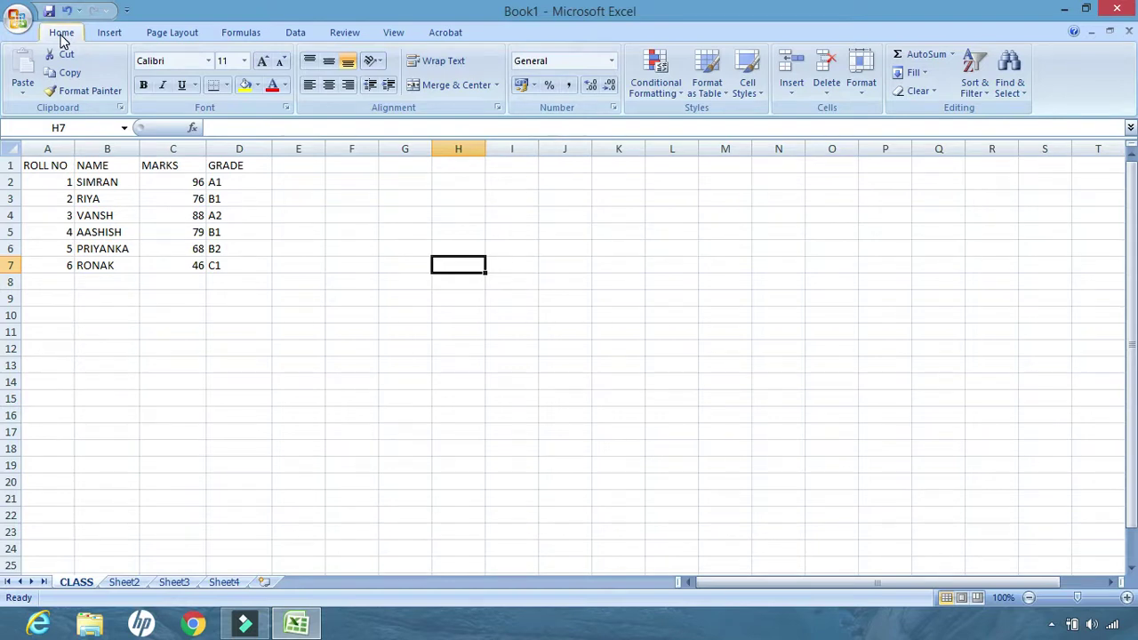
left_click(678, 90)
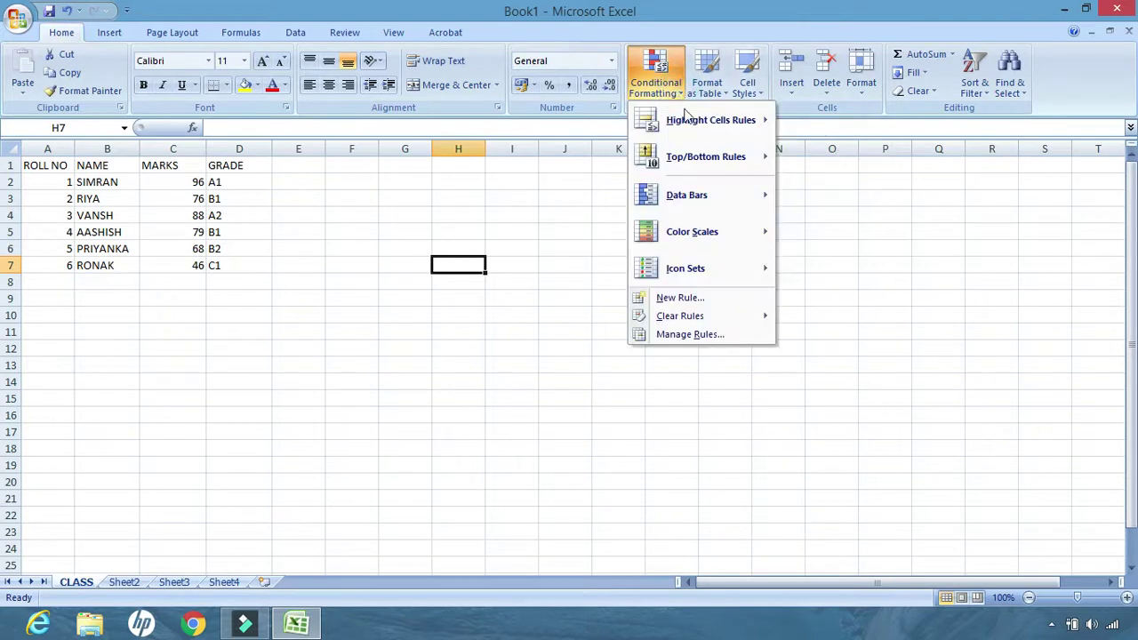
mouse_move(700, 141)
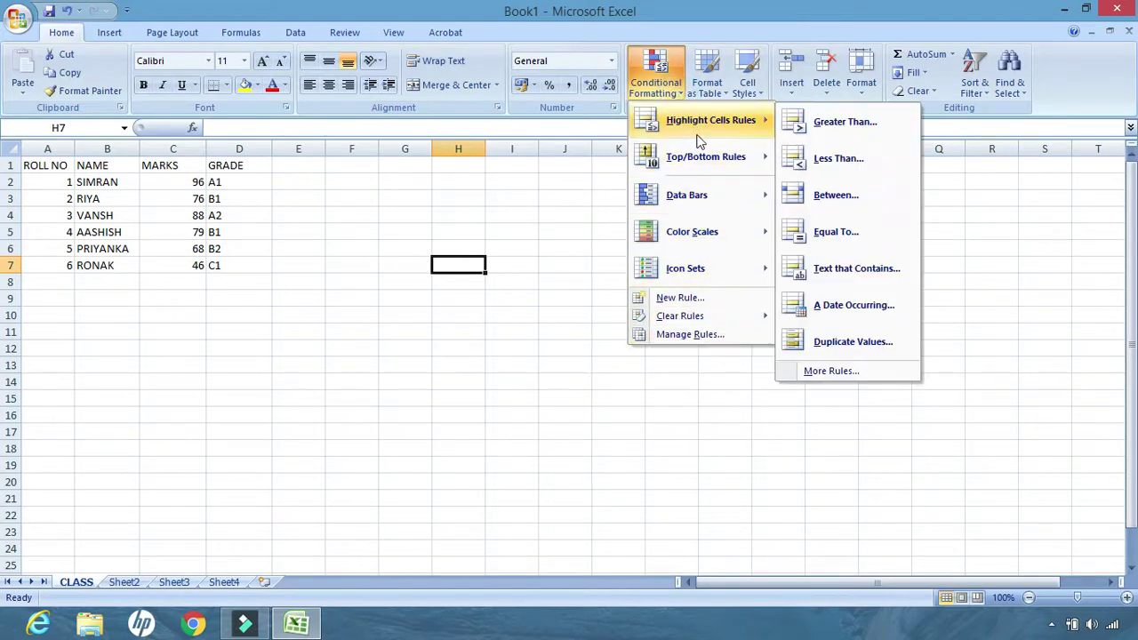
left_click(848, 131)
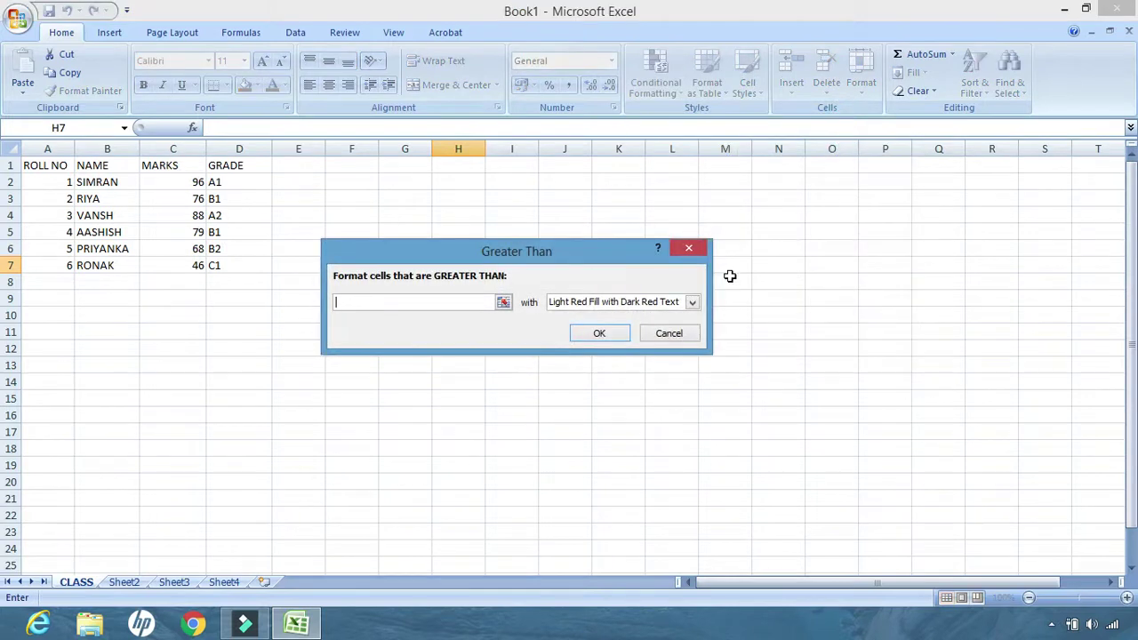
left_click(339, 300)
left_click(673, 336)
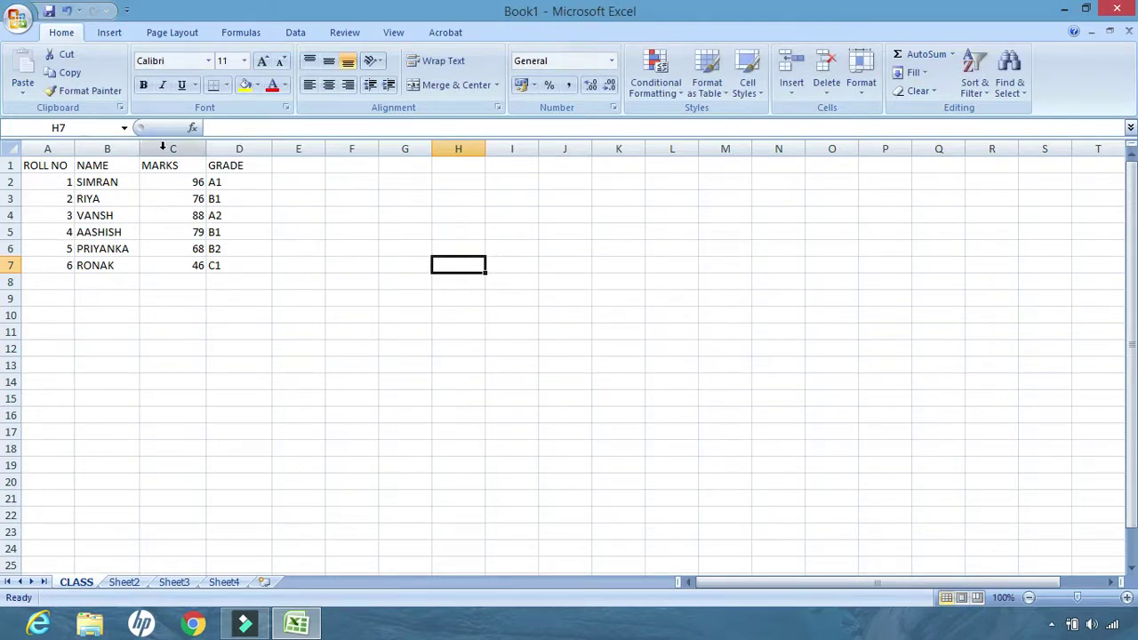
- Add a Greater Than 80 conditional formatting rule with Red Text to MARKS column C
left_click(162, 148)
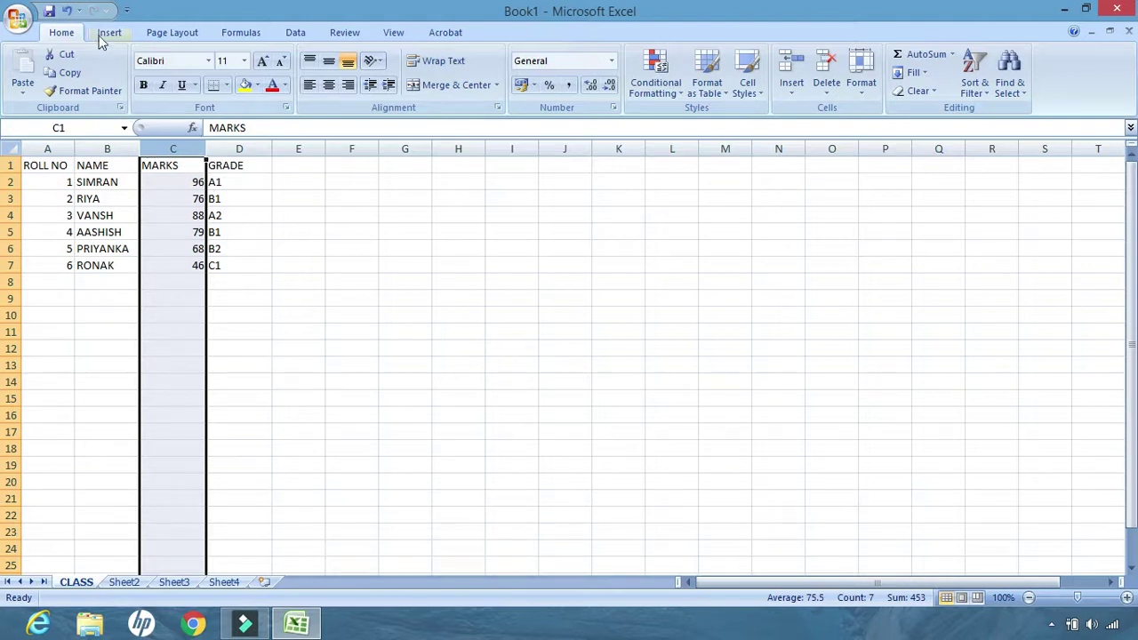
left_click(678, 90)
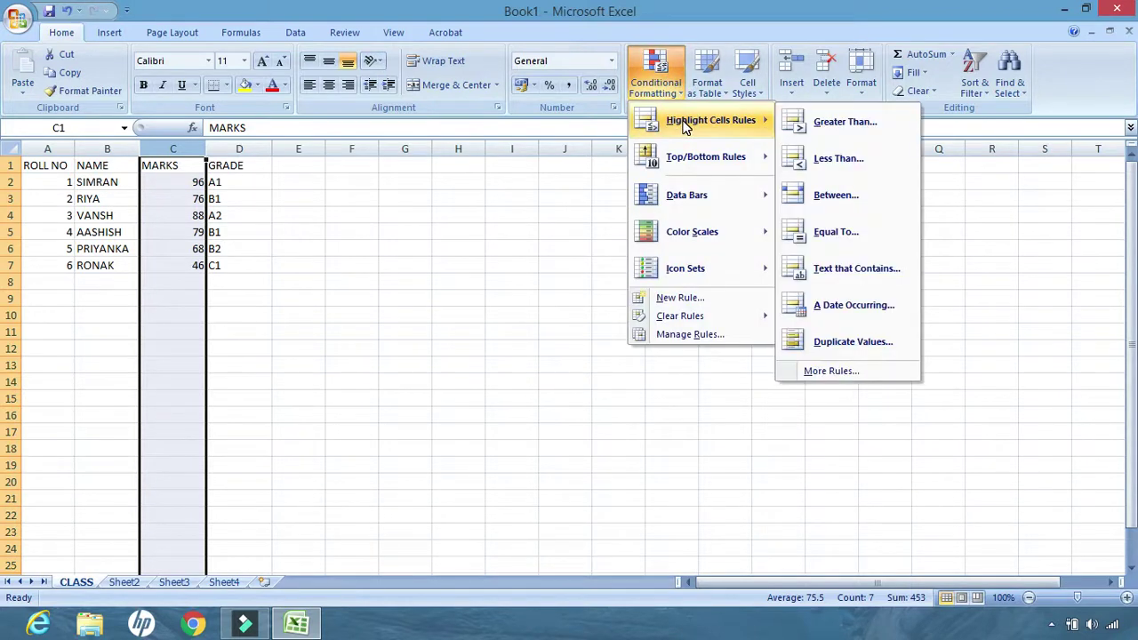
left_click(875, 121)
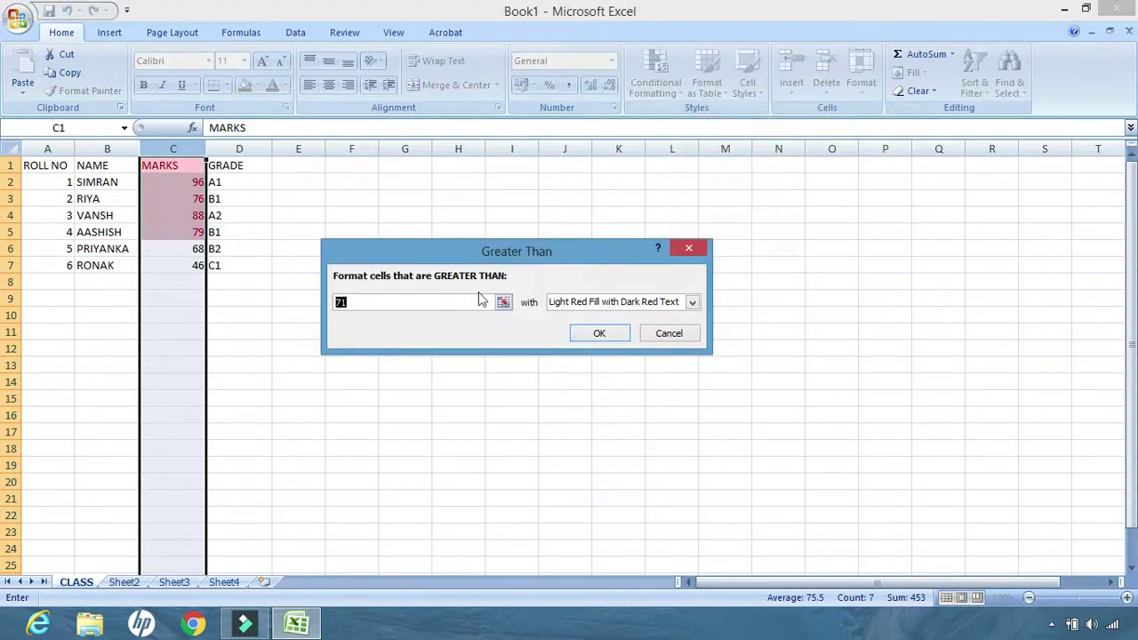
left_click(356, 303)
key("BackSpace")
key("BackSpace")
type("80")
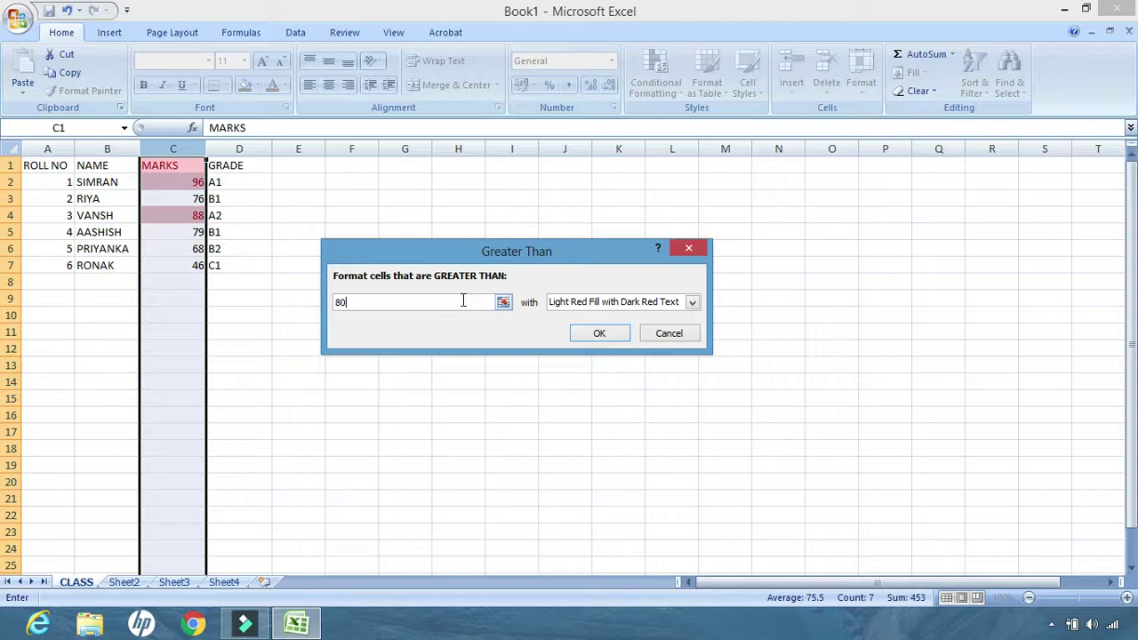
left_click(692, 302)
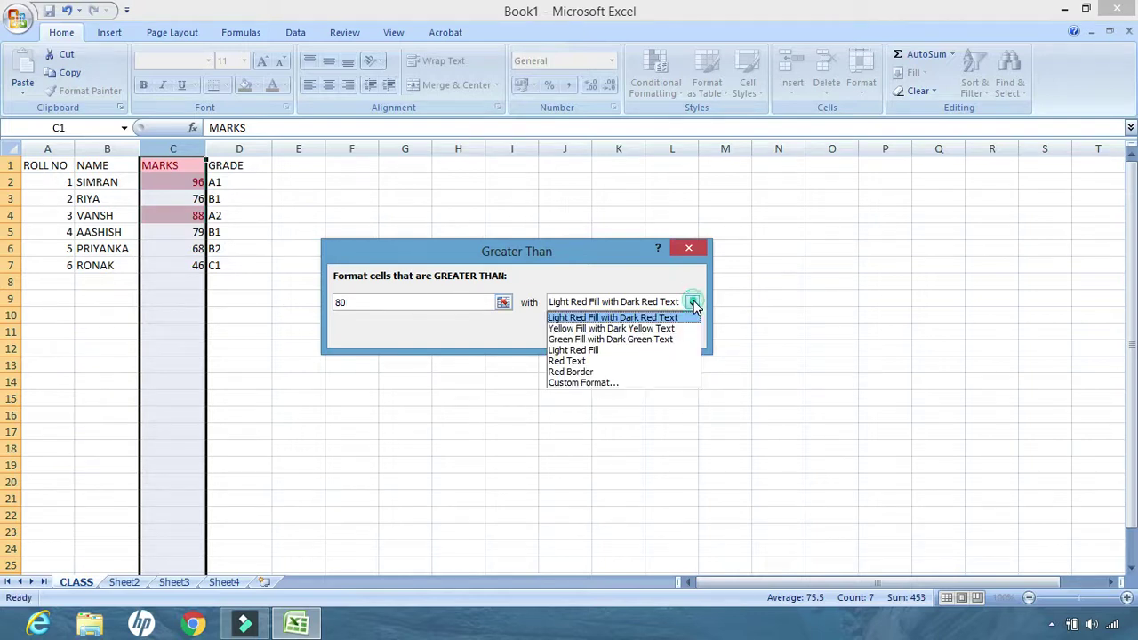
left_click(568, 363)
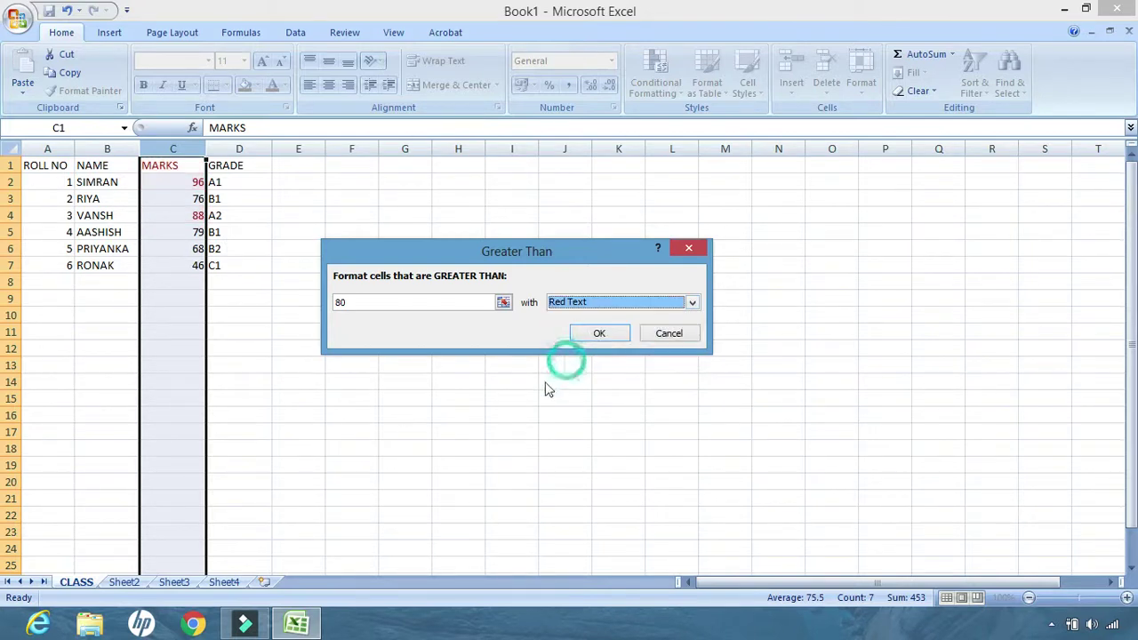
left_click(602, 334)
left_click(360, 316)
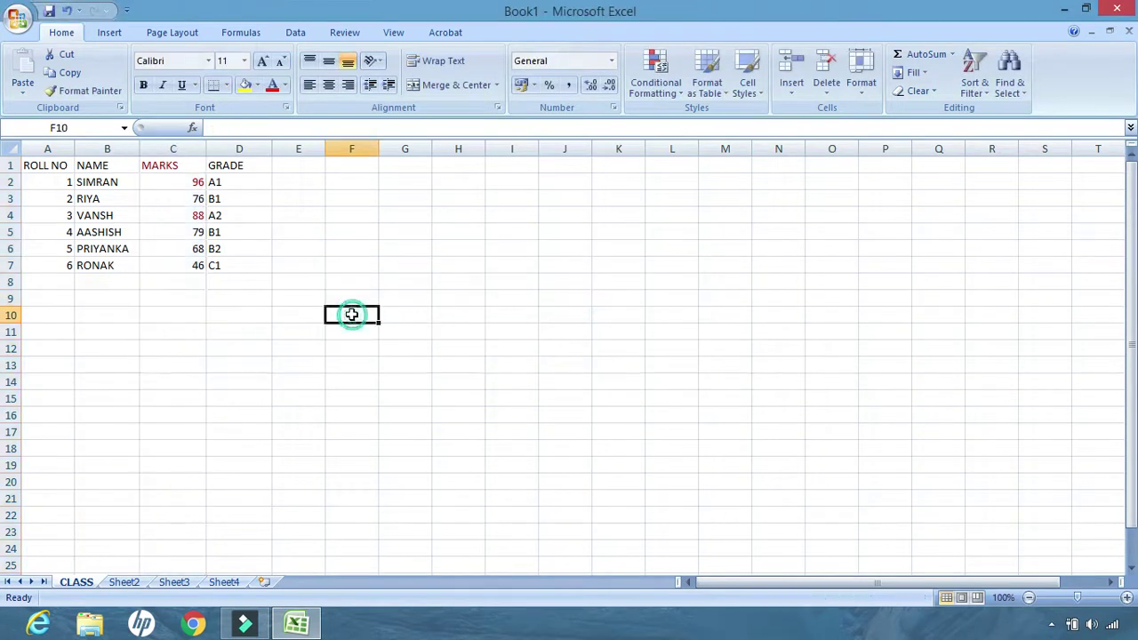